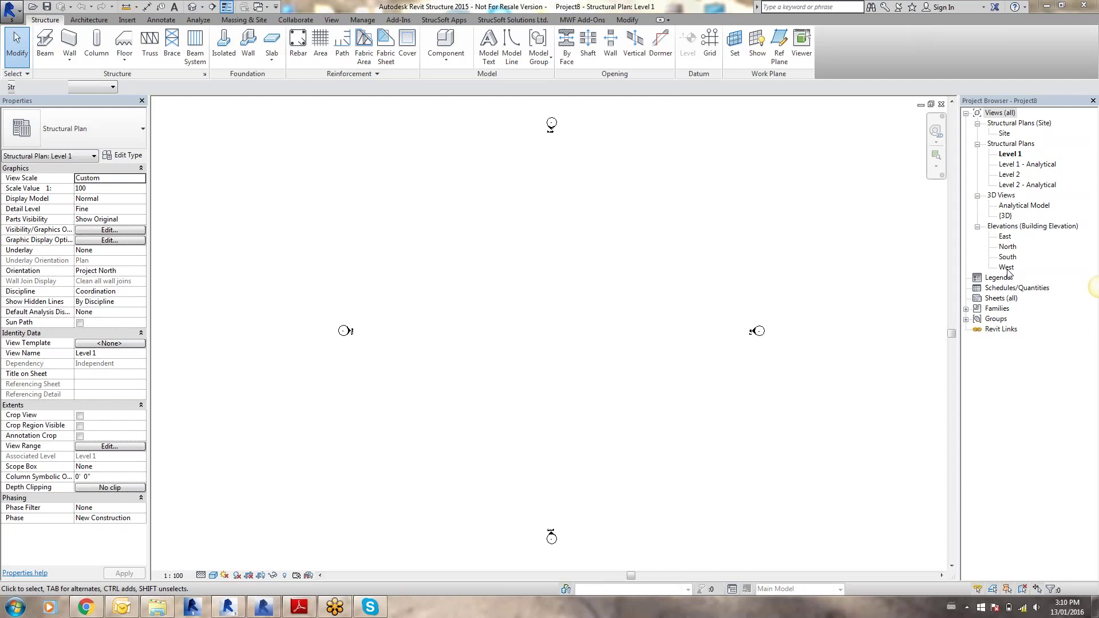
Review the MWF Templates manager's Export list and the Marker Types list, closing both
left_click(525, 22)
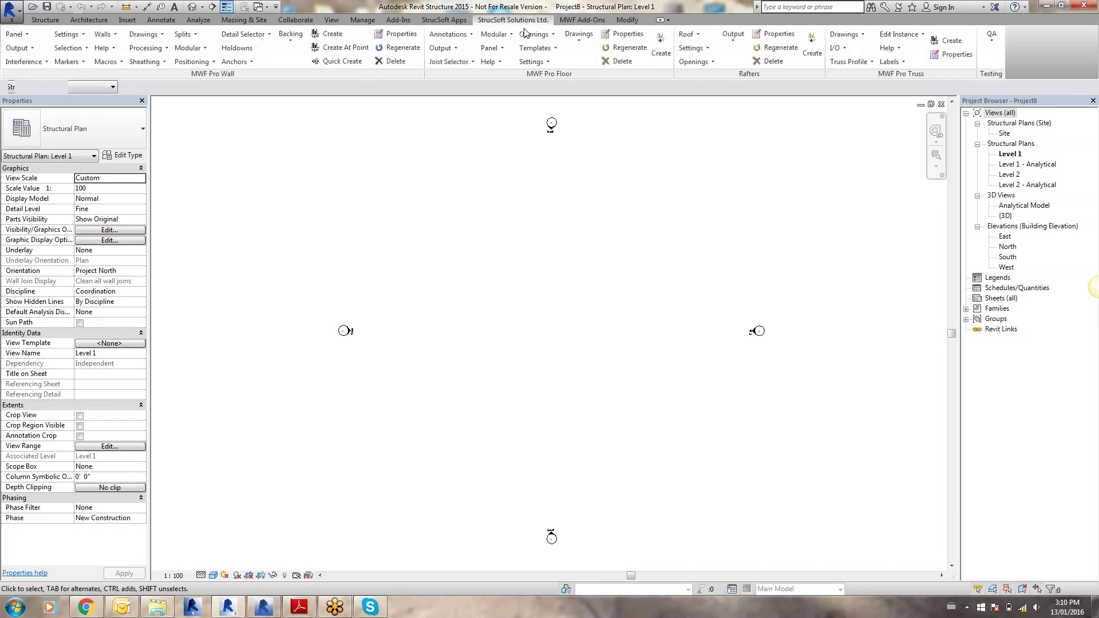
left_click(67, 34)
left_click(82, 103)
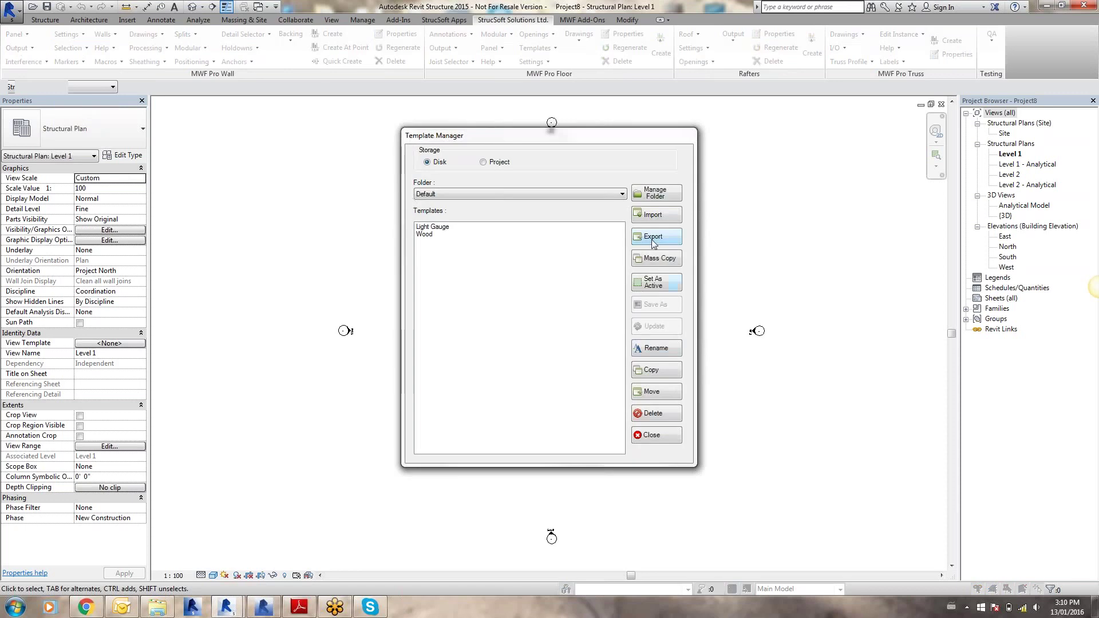
left_click(653, 236)
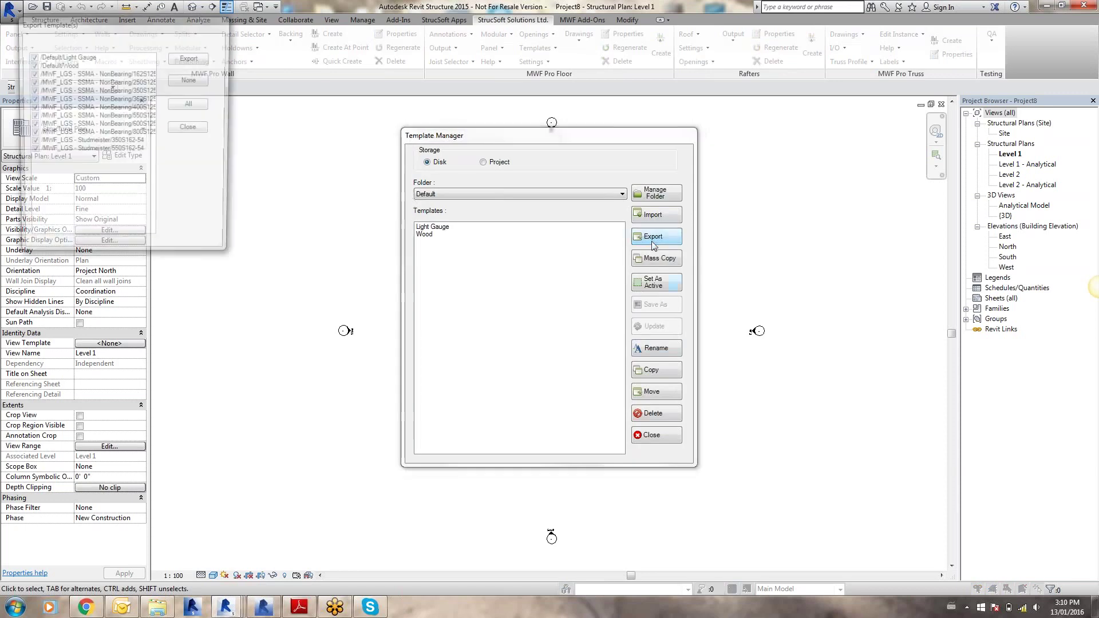
left_click(197, 133)
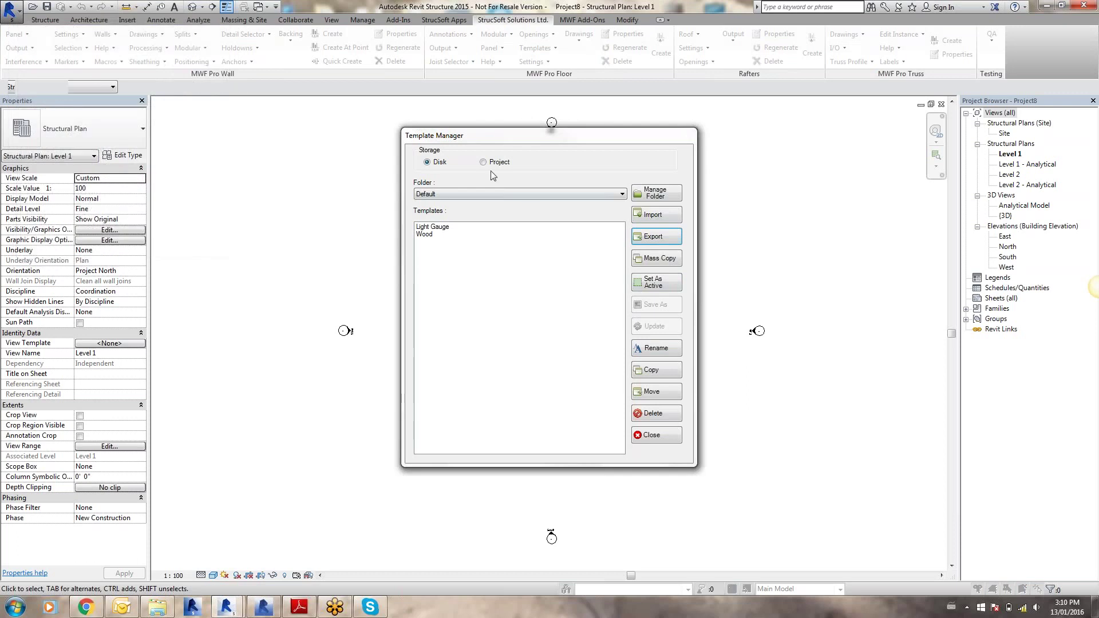
left_click(668, 433)
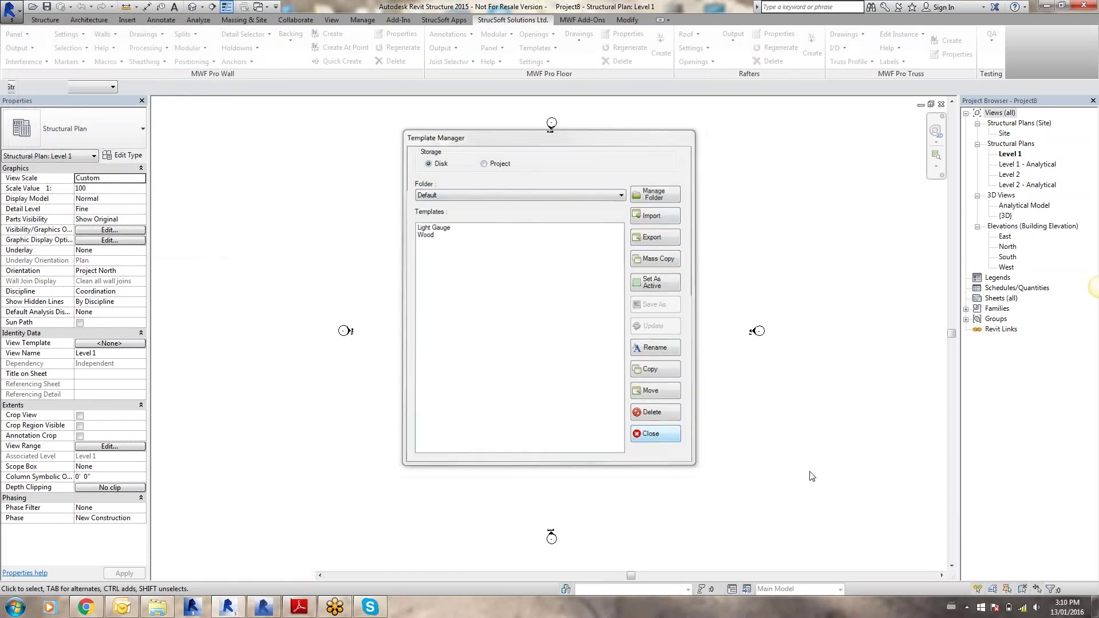
left_click(66, 62)
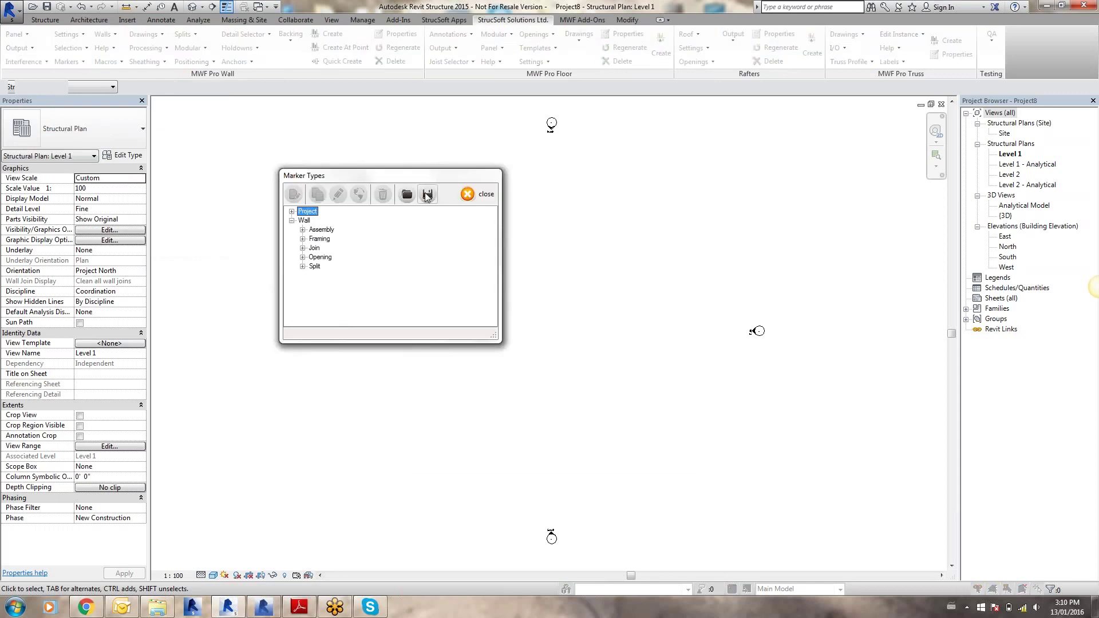
left_click(486, 195)
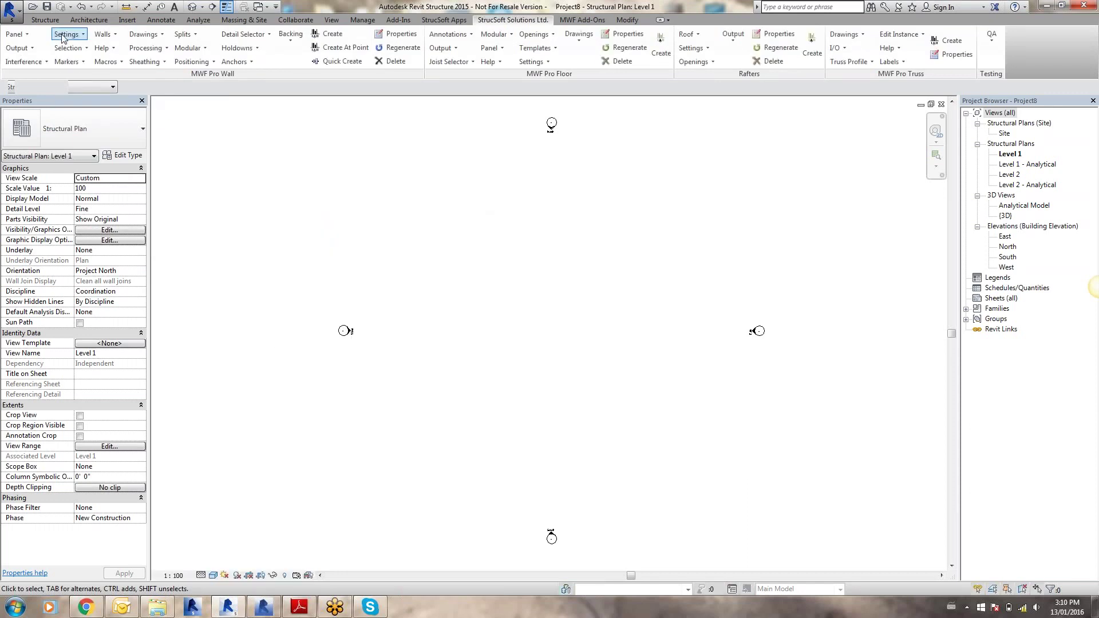
left_click(64, 35)
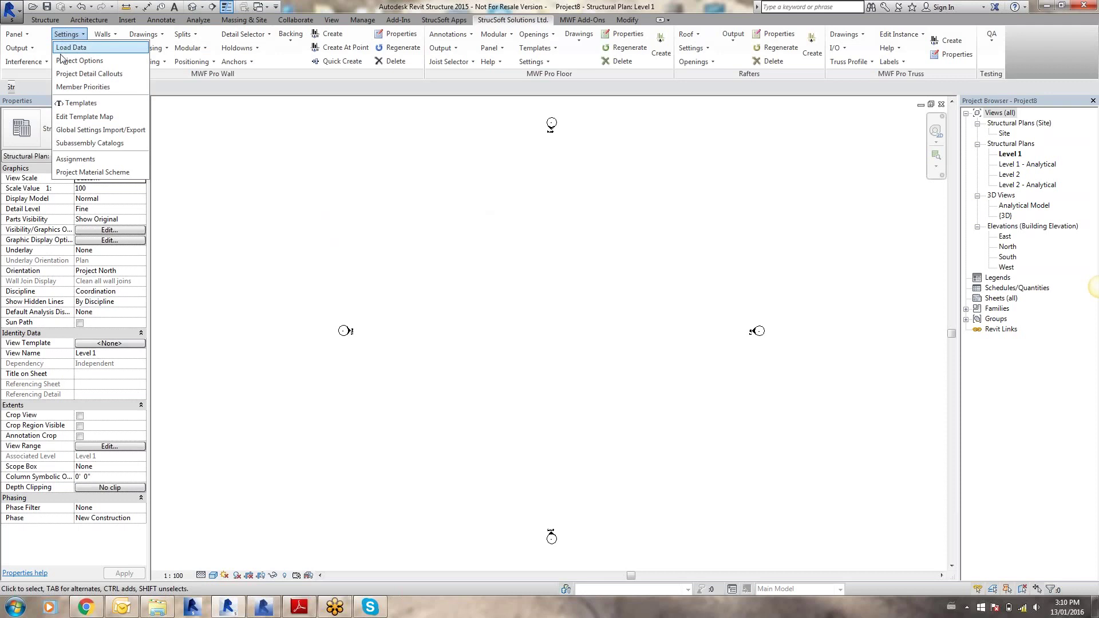
left_click(484, 273)
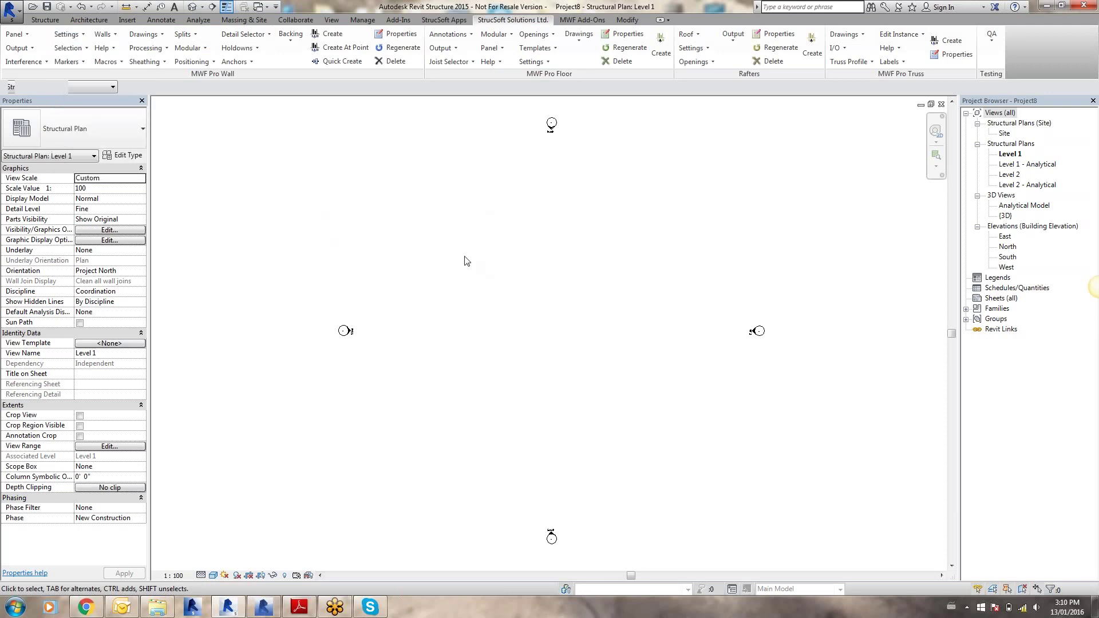
left_click(67, 36)
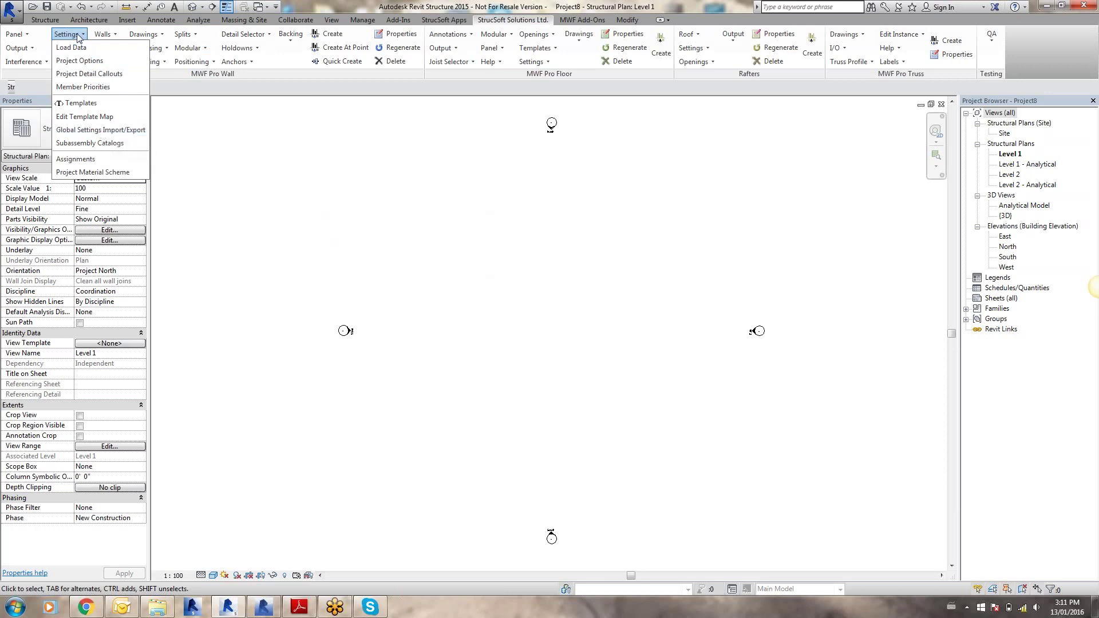
Export the MWF global settings to the Desktop's MWF Data folder and confirm completion
left_click(94, 130)
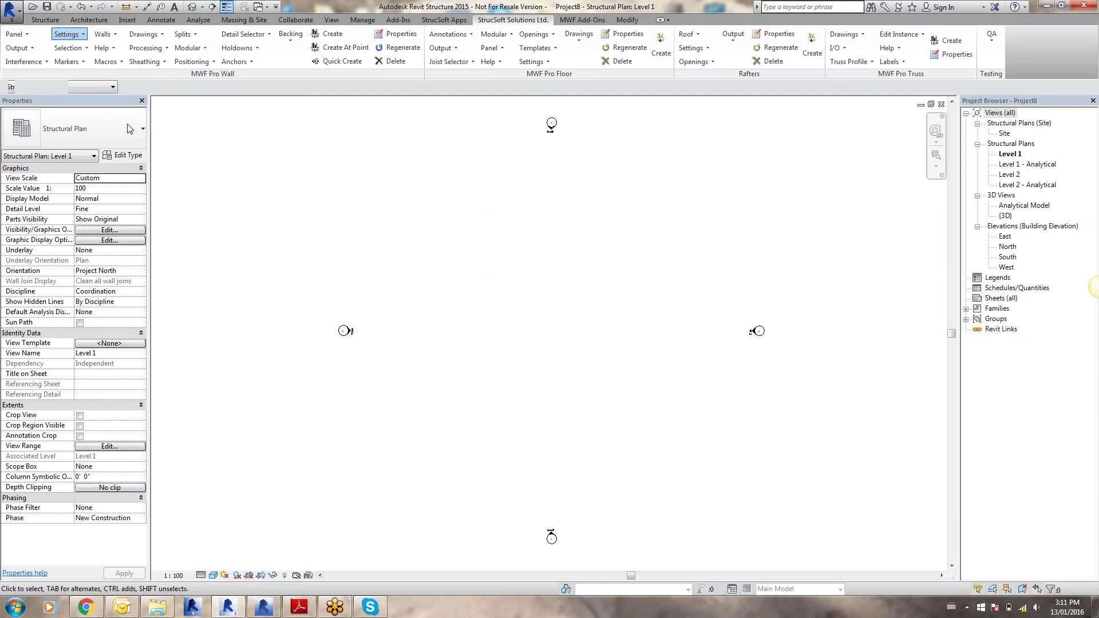
left_click(78, 148)
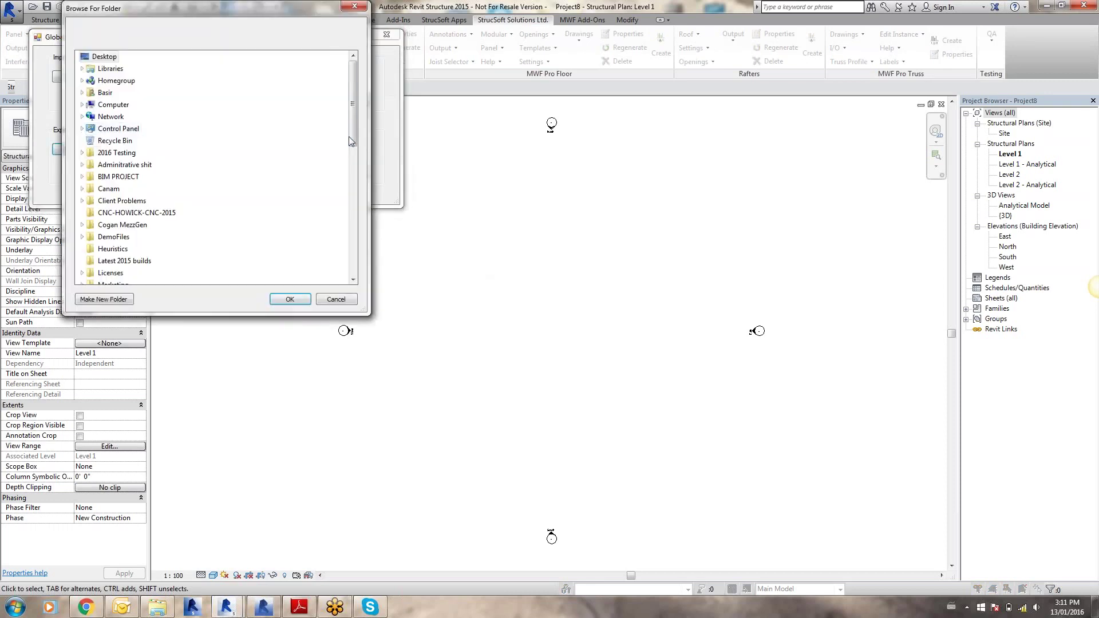
left_click_drag(350, 132, 353, 178)
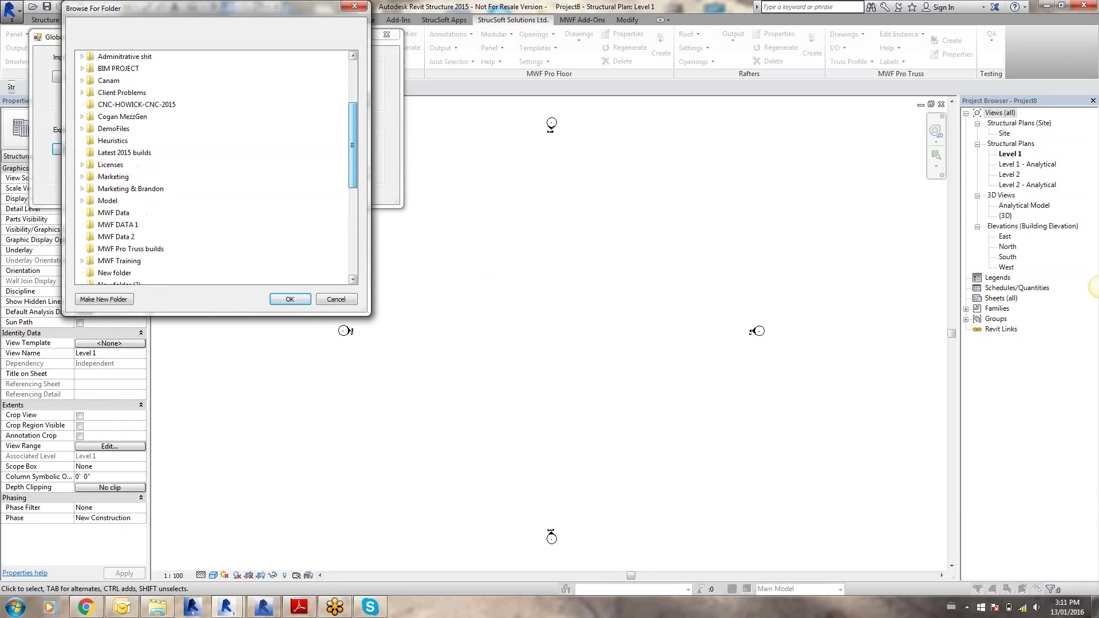
left_click(113, 212)
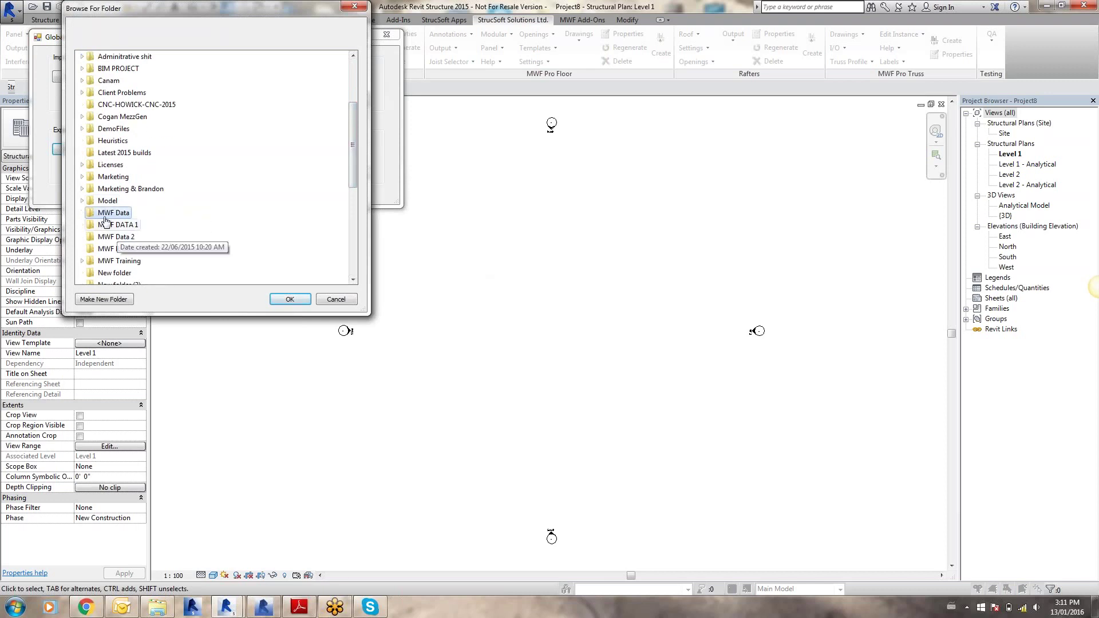
left_click(289, 300)
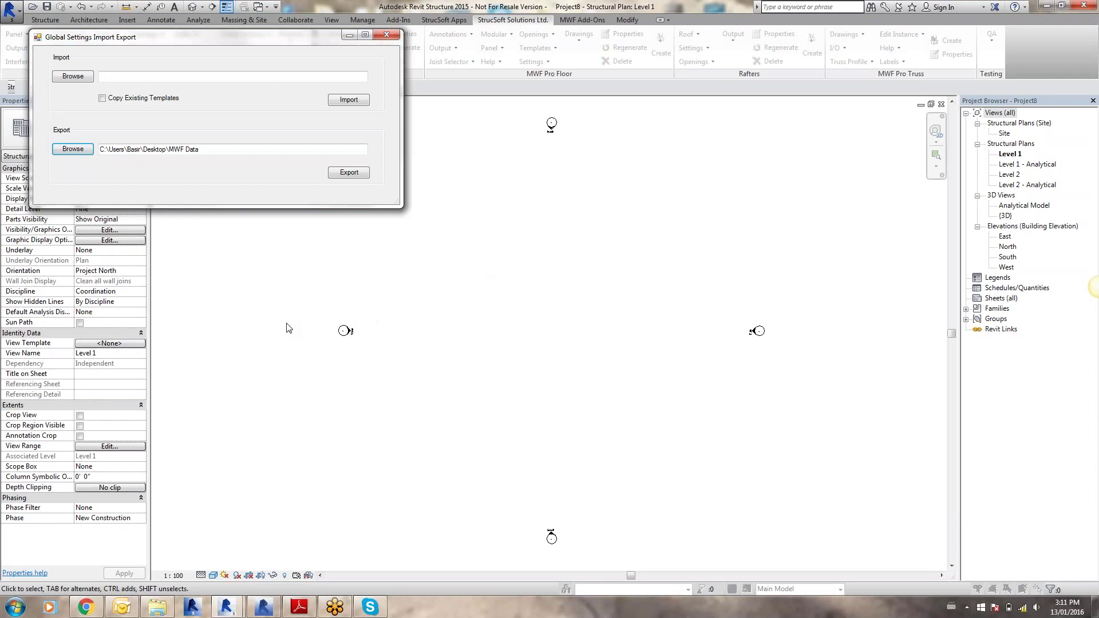
left_click(342, 175)
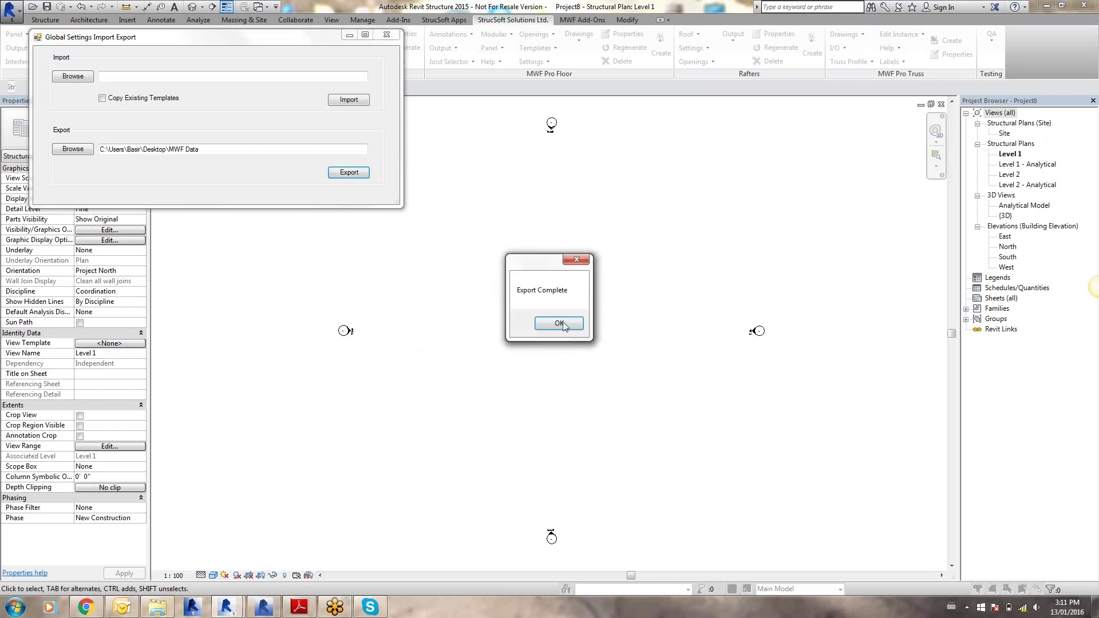
left_click(559, 324)
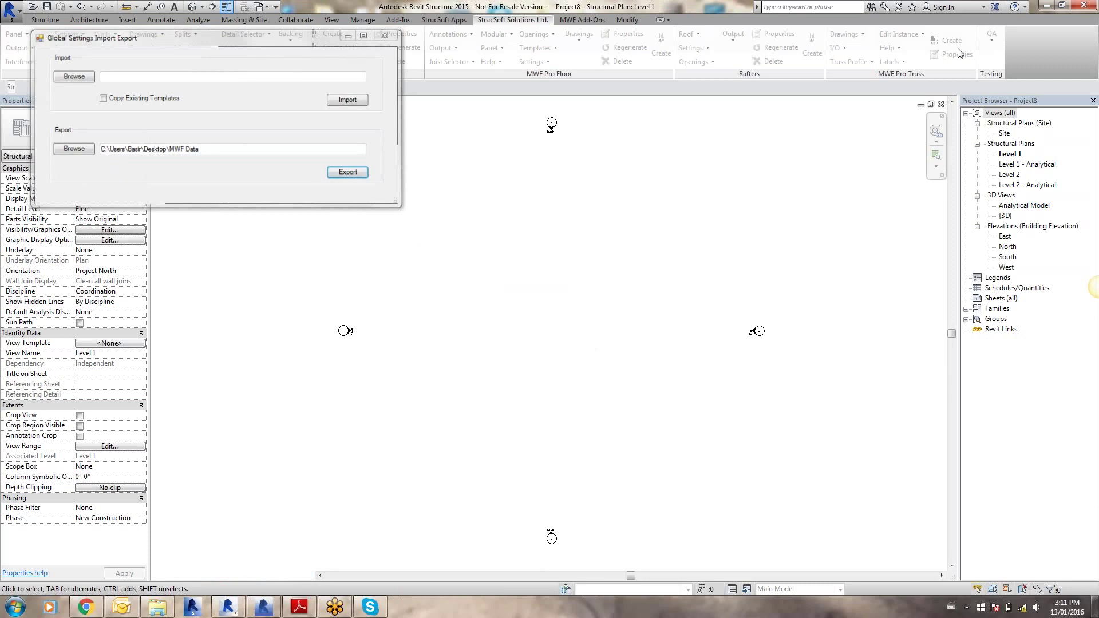
Close Project8 without saving and create a new project from the Structural Template
left_click(389, 36)
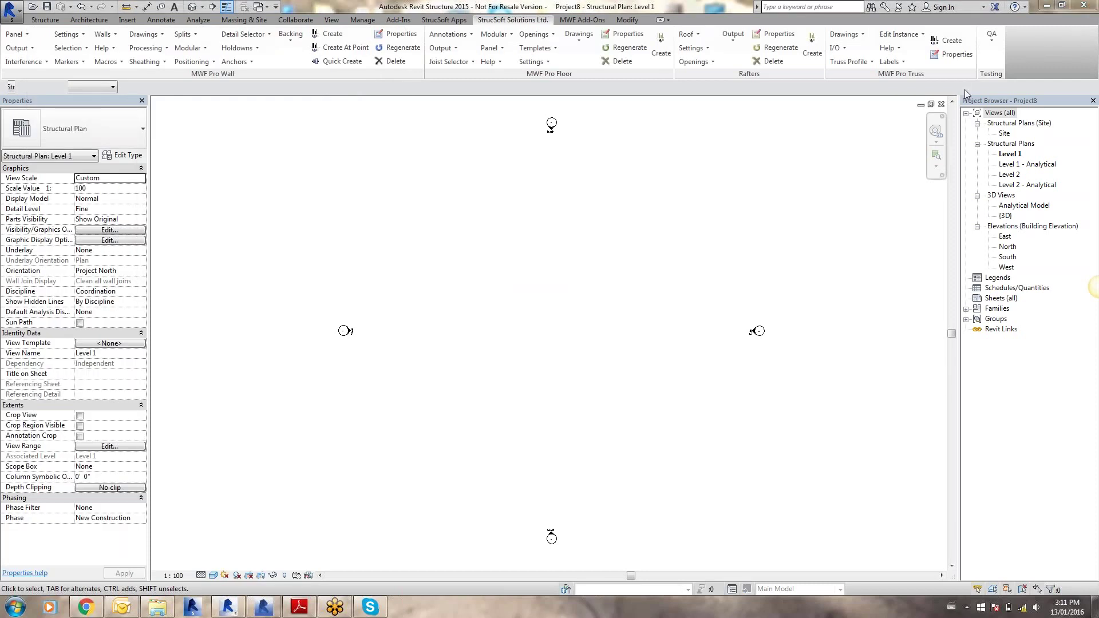
left_click(942, 104)
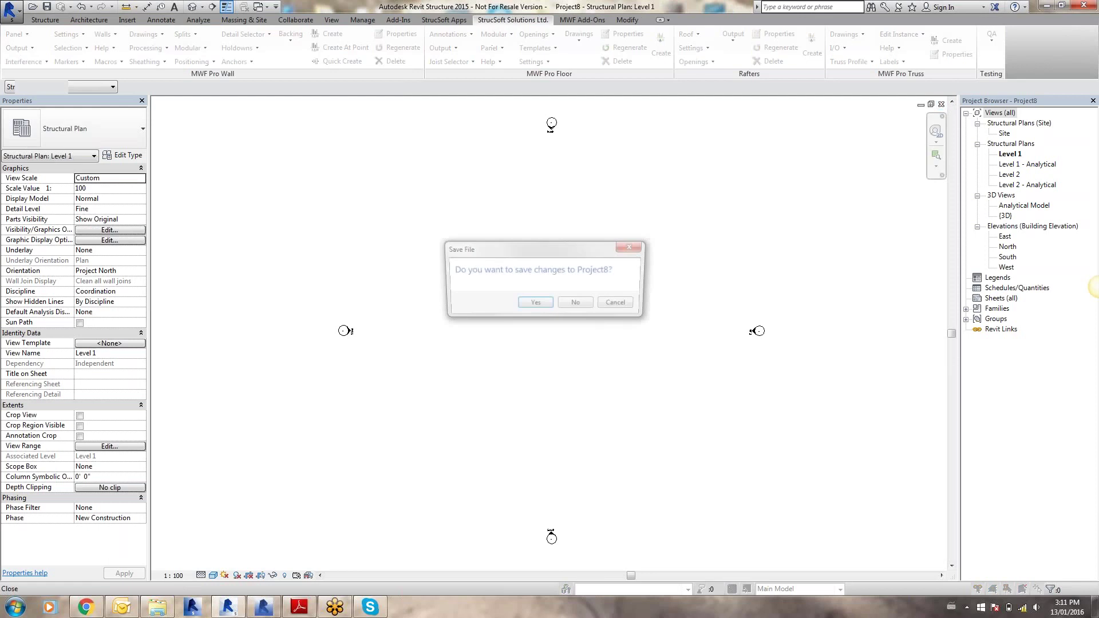
left_click(577, 304)
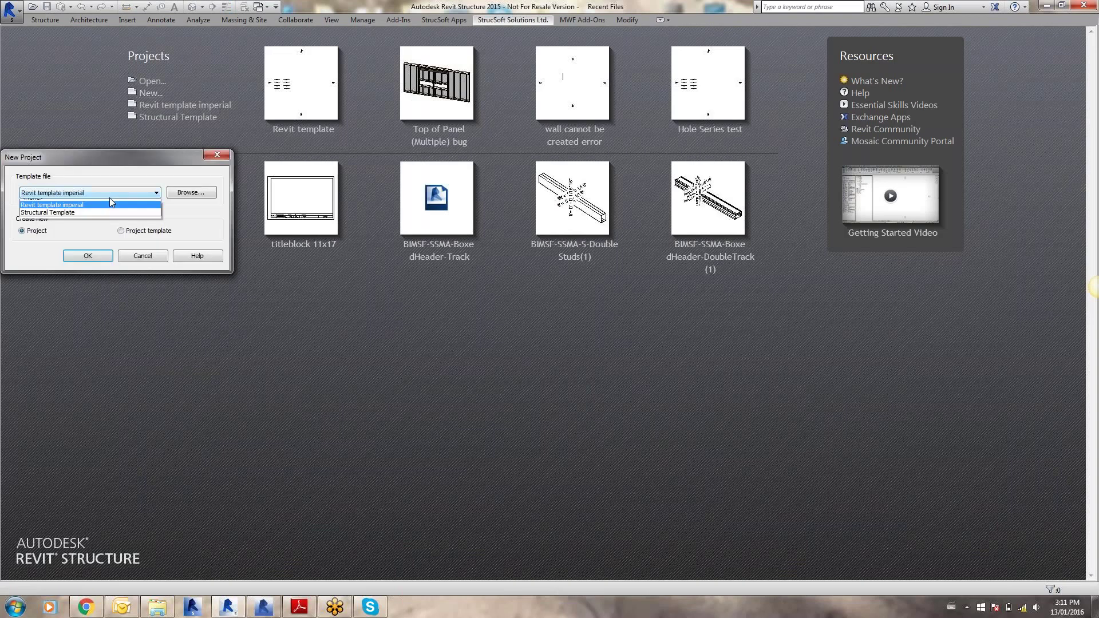
left_click(80, 220)
left_click(89, 256)
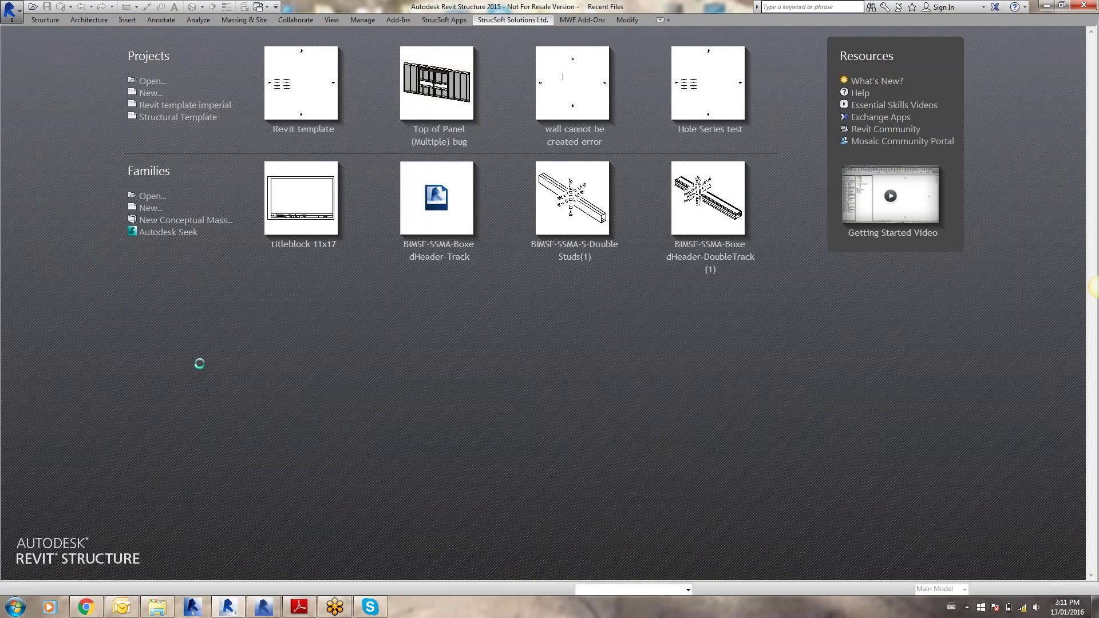
Check that MWFSettings.zip is in the MWF Data folder, then minimise Explorer
left_click(158, 608)
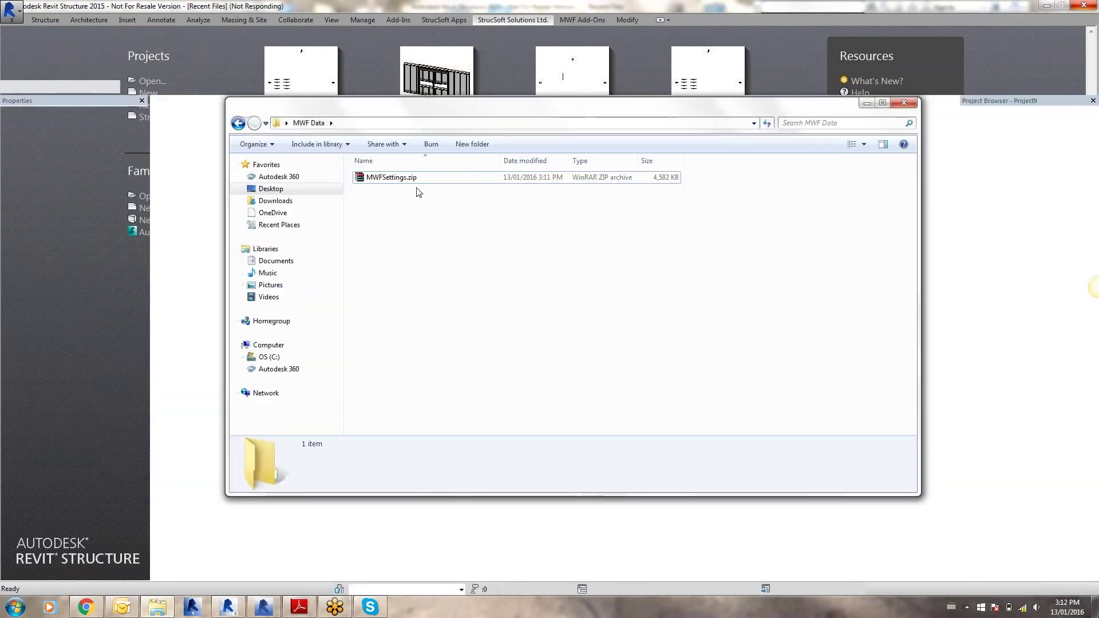
left_click(861, 103)
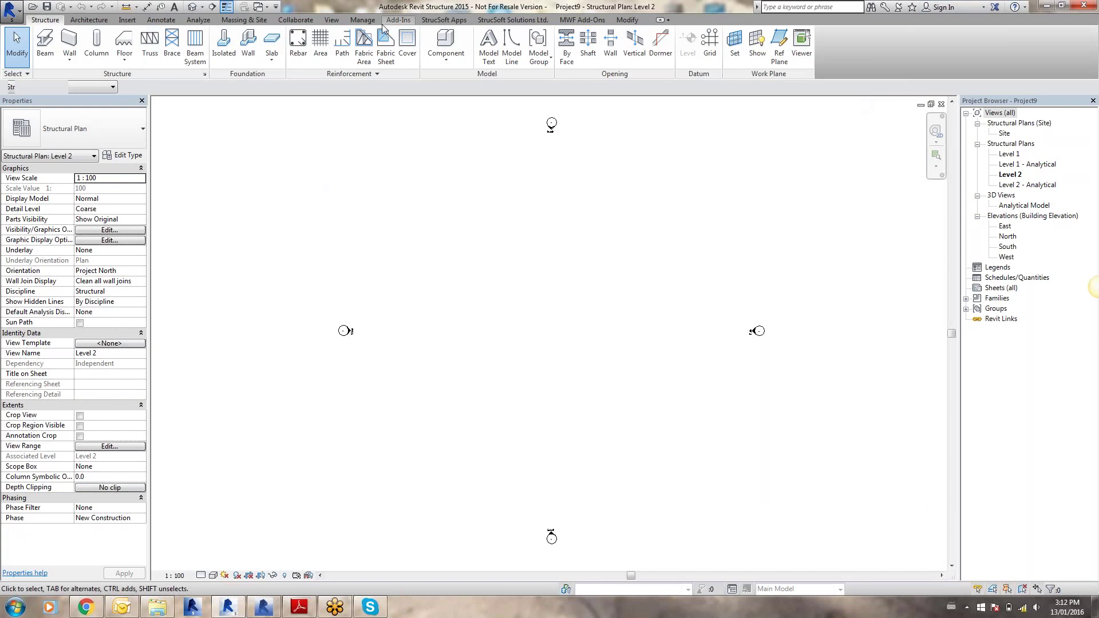
Confirm Project9's Marker Types list is empty, then bring up the MWF Wall Settings menu
left_click(445, 21)
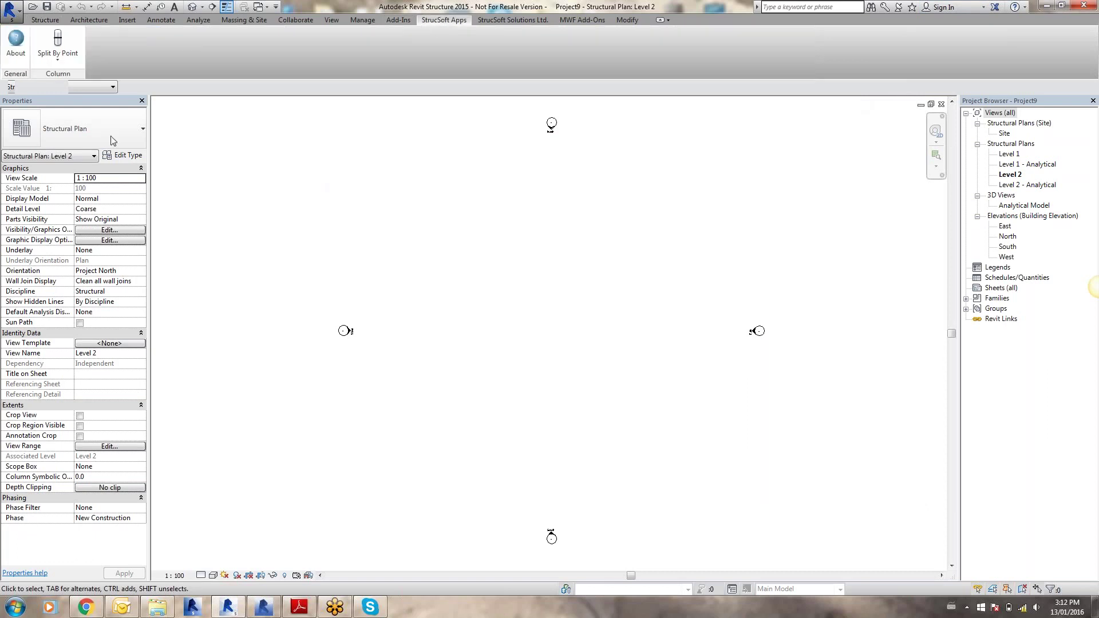
left_click(513, 19)
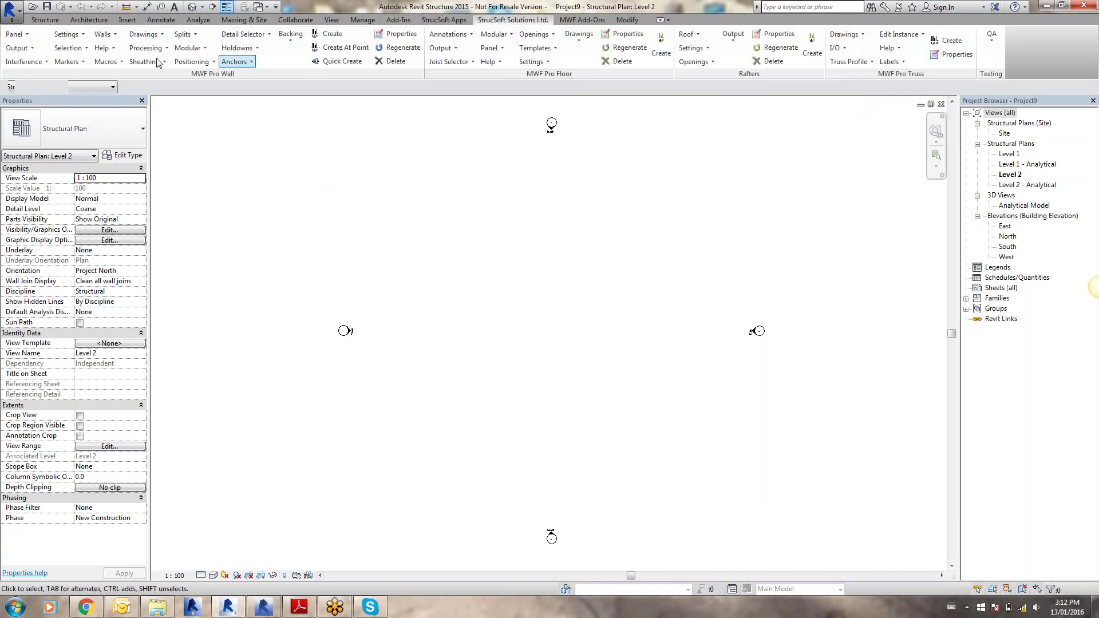
left_click(67, 61)
left_click(103, 127)
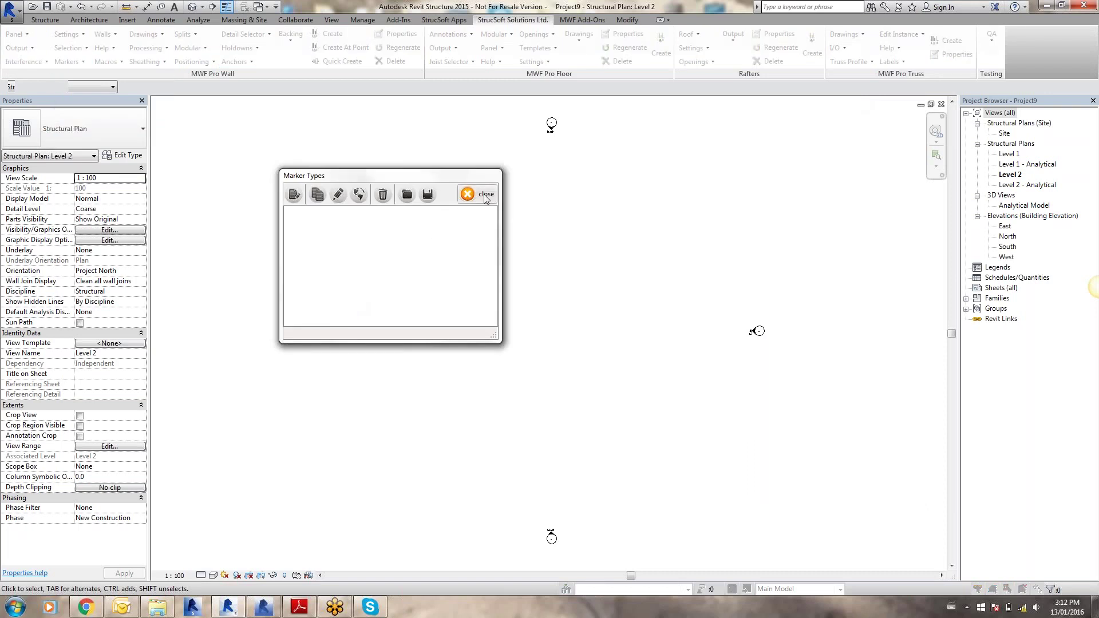
left_click(469, 194)
left_click(74, 37)
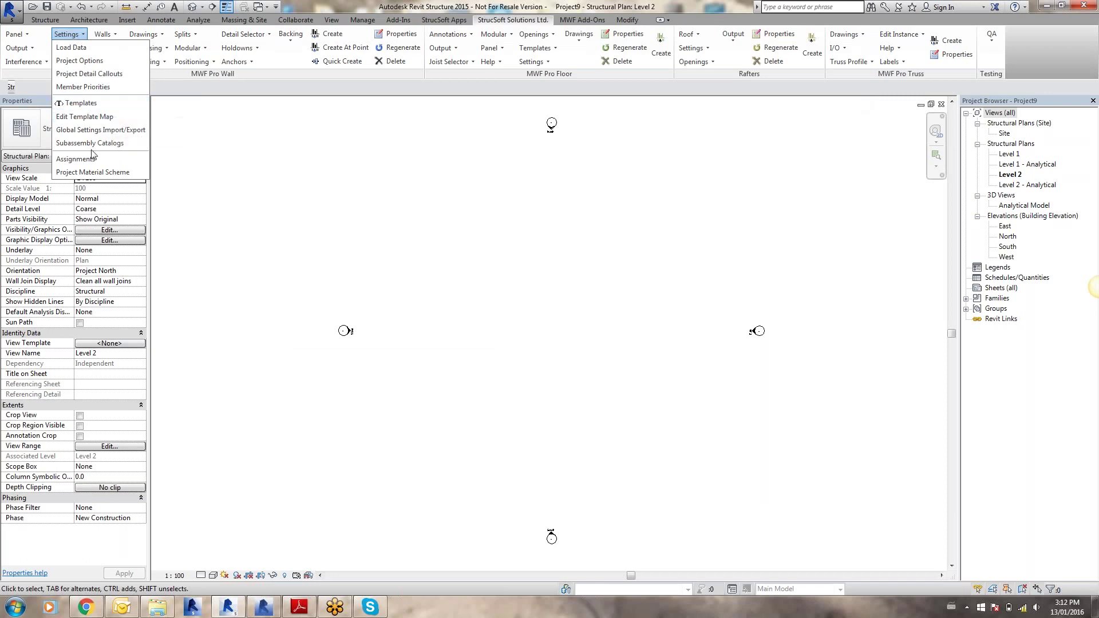
Import global settings from MWF Data\MWFSettings.zip into Project9
left_click(101, 130)
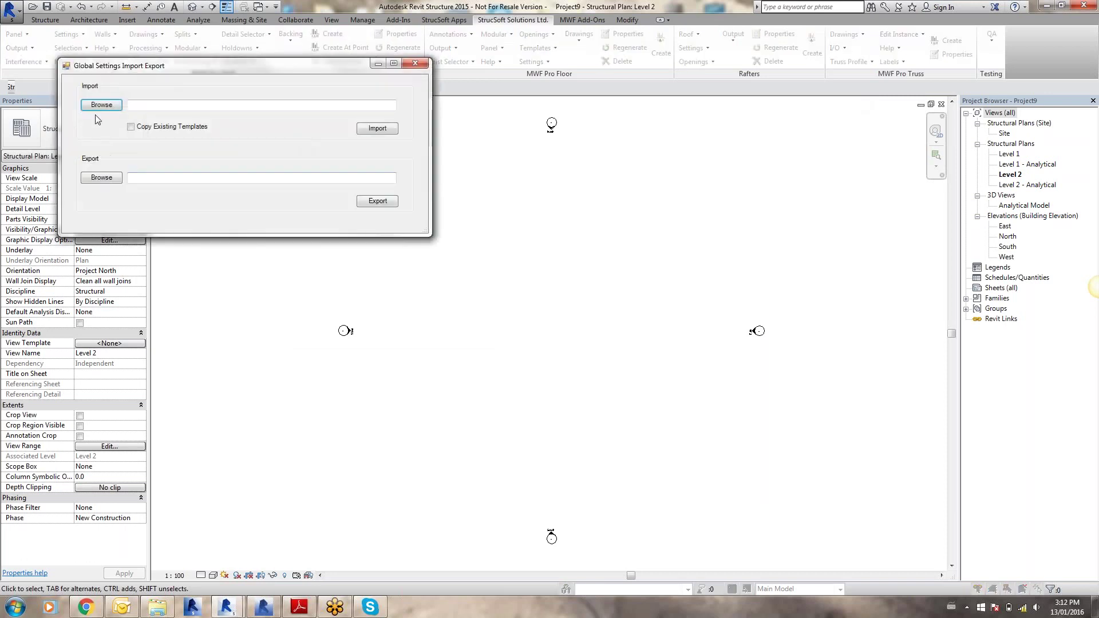
left_click(104, 105)
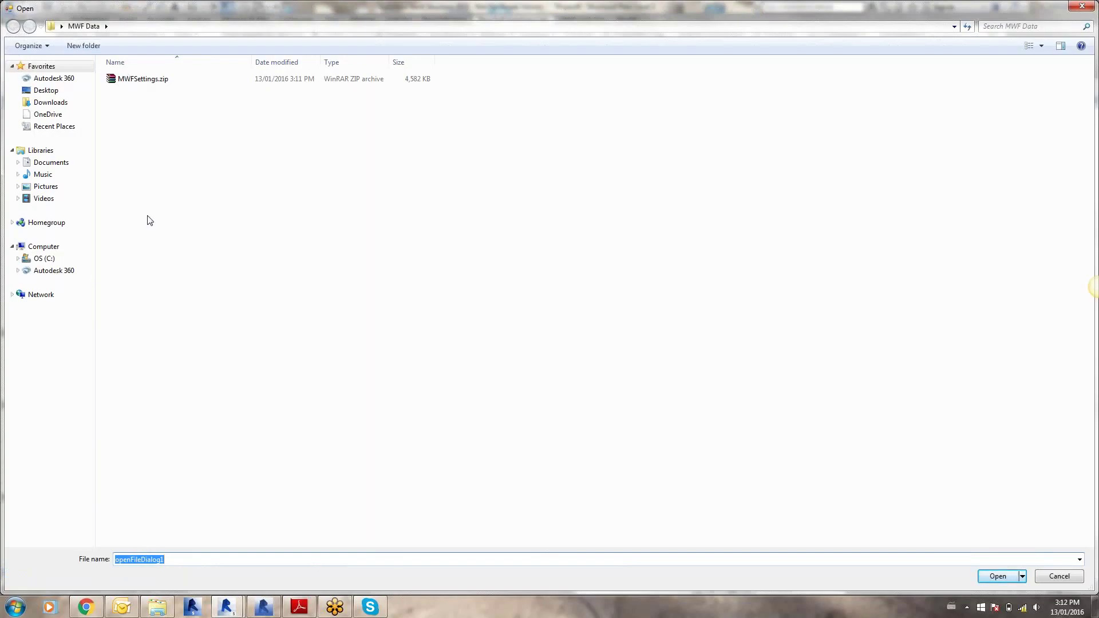
left_click(146, 81)
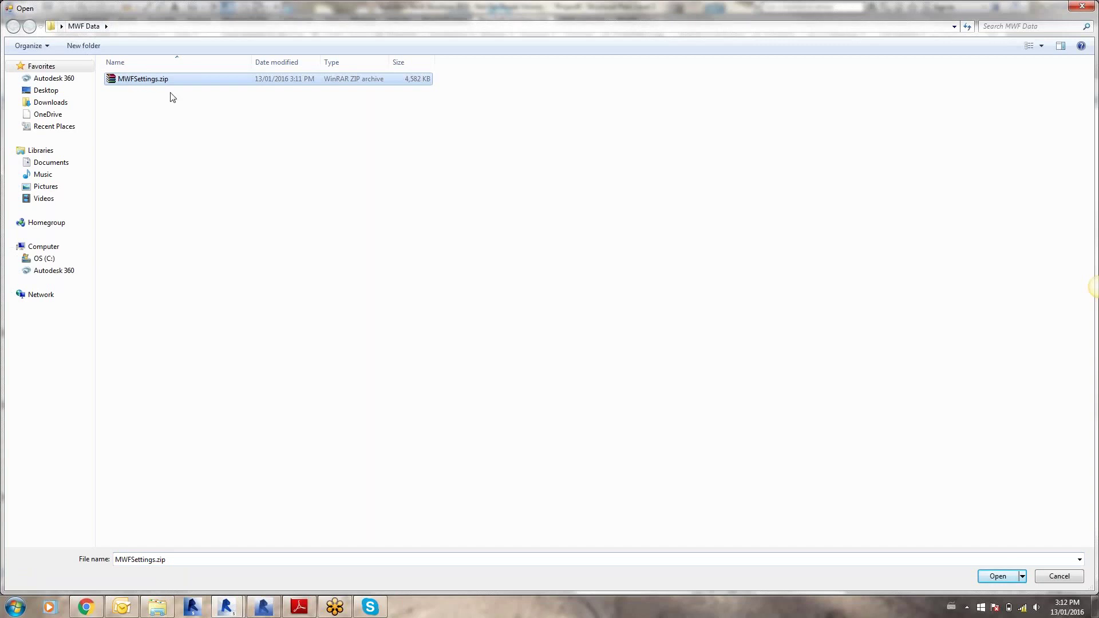
double_click(179, 82)
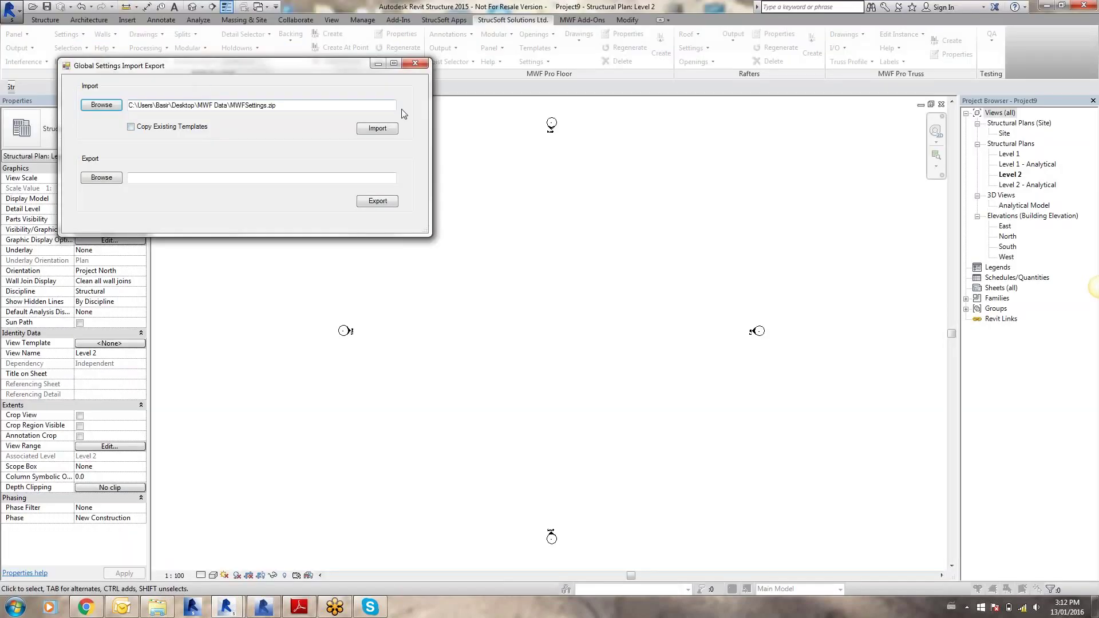
left_click(376, 132)
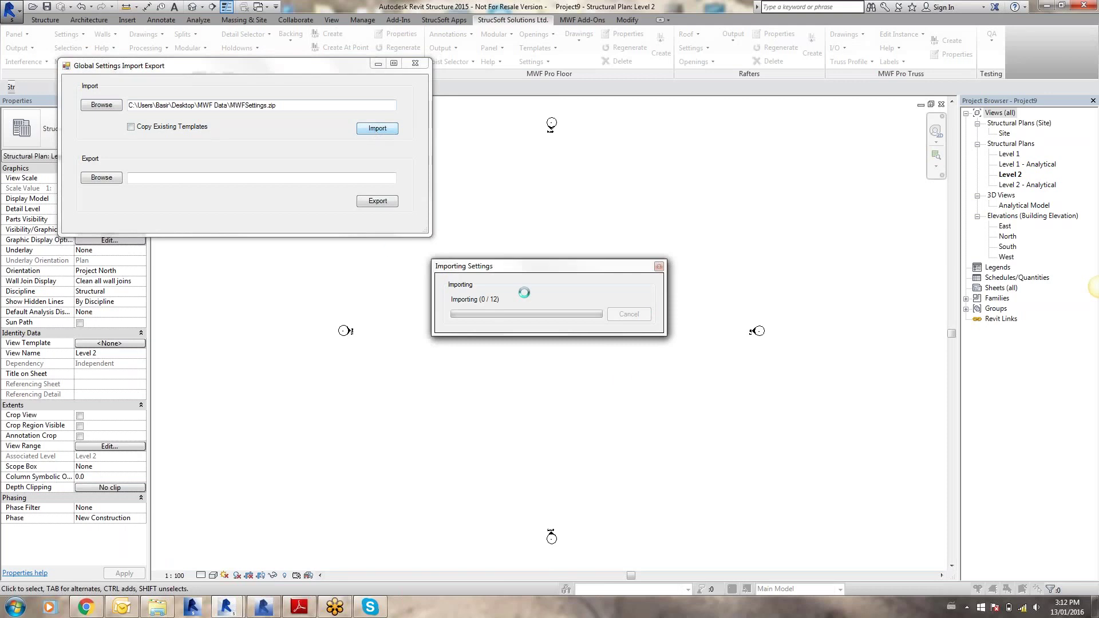
Extract MWFSettings.zip with WinRAR into an MWFSettings folder inside MWF Data
left_click(171, 606)
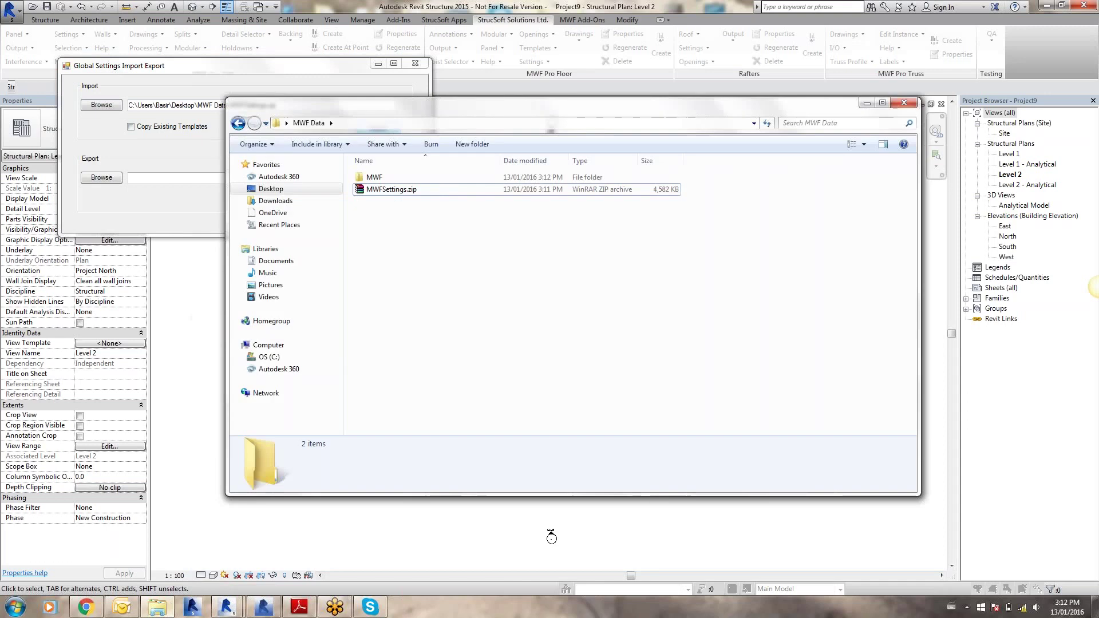
double_click(446, 191)
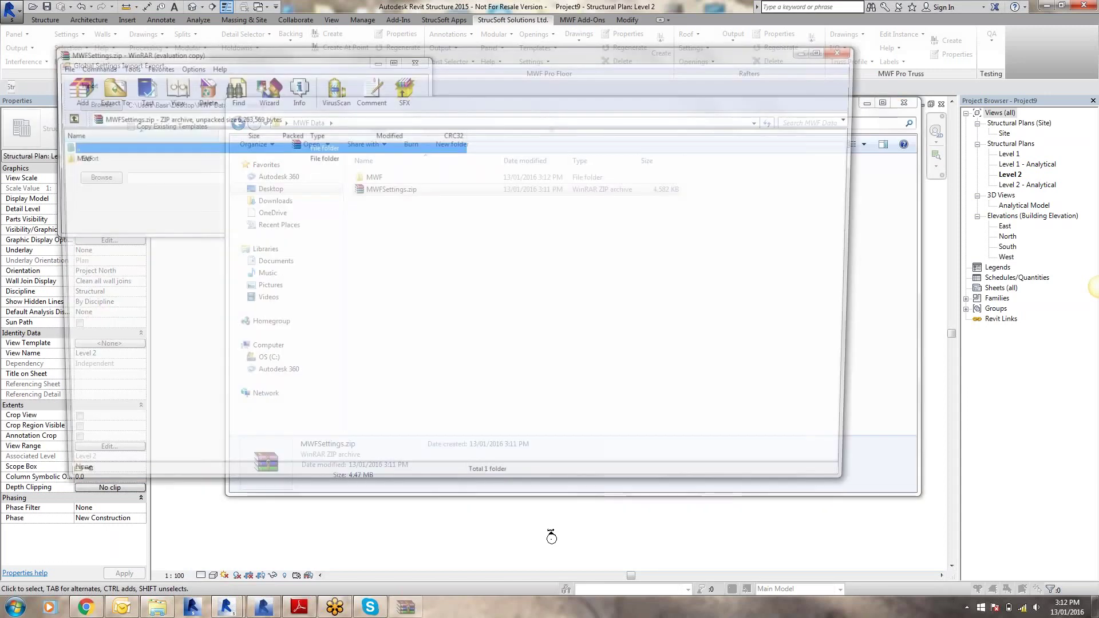
left_click(538, 278)
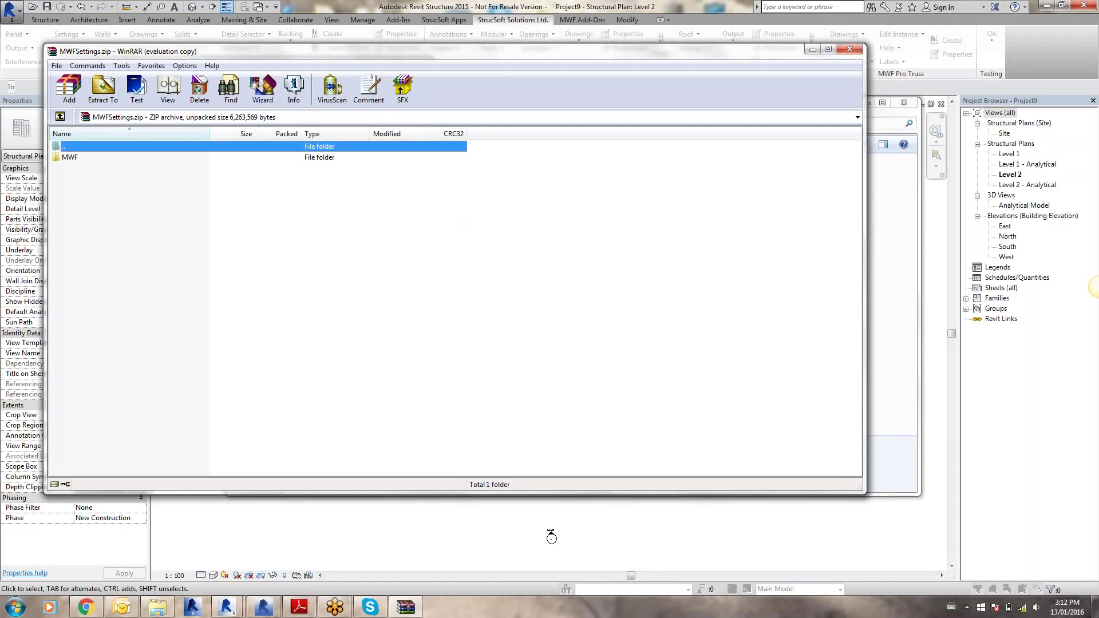
key("alt+e")
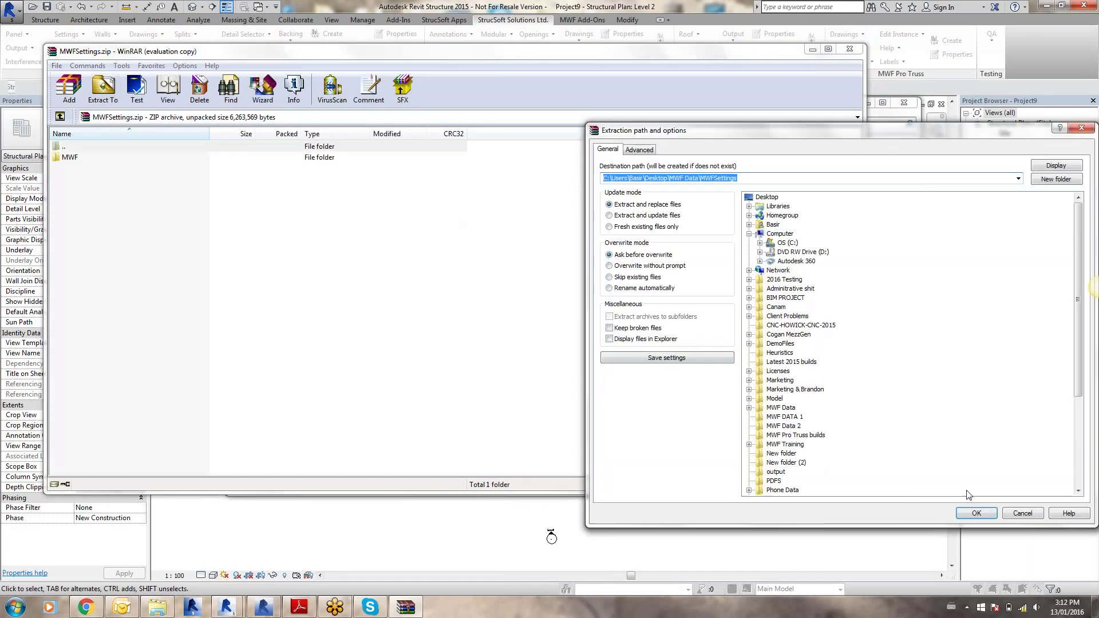
left_click(977, 513)
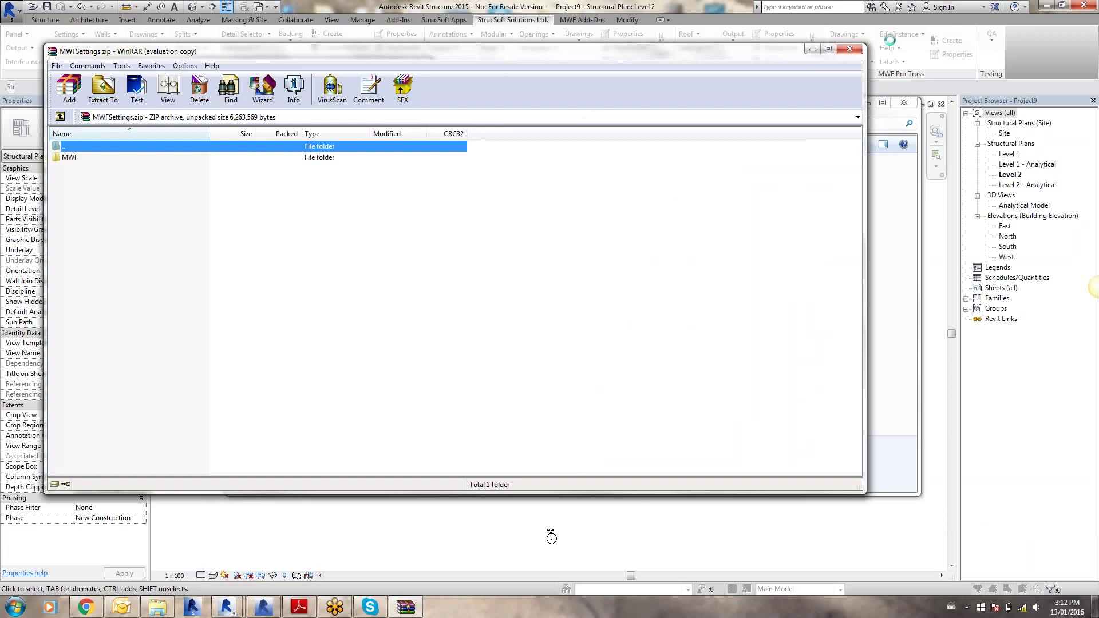
left_click(859, 51)
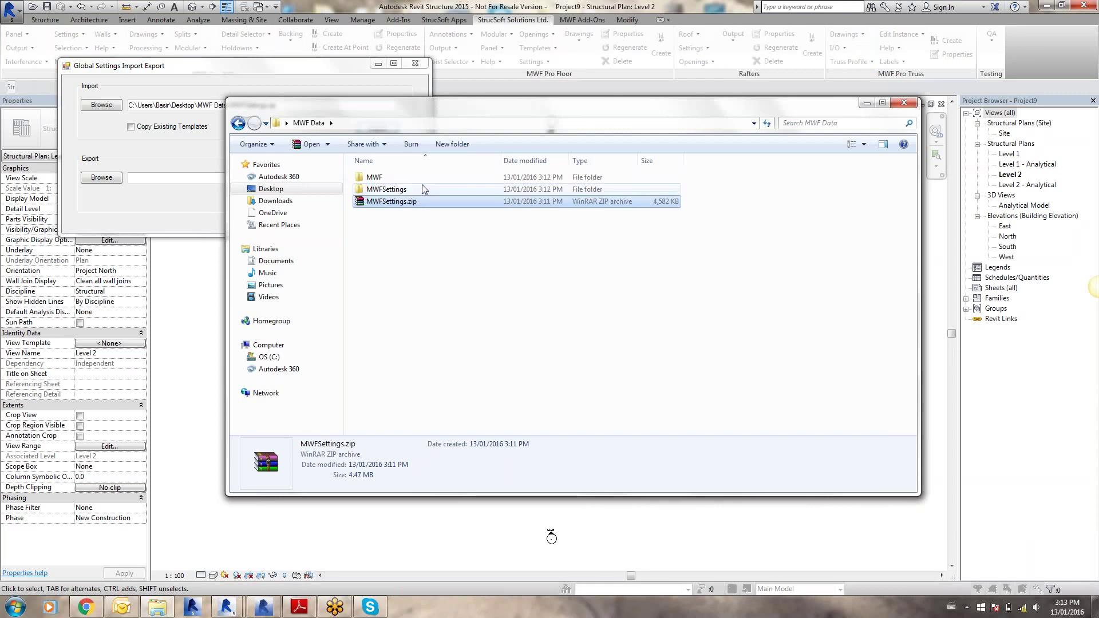
Inspect MWFSettings\MWF: DrawingSettings, Template Maps, WallHeuristics, Markers.txt, PositioningData.txt, ProjectOptions.txt
double_click(445, 189)
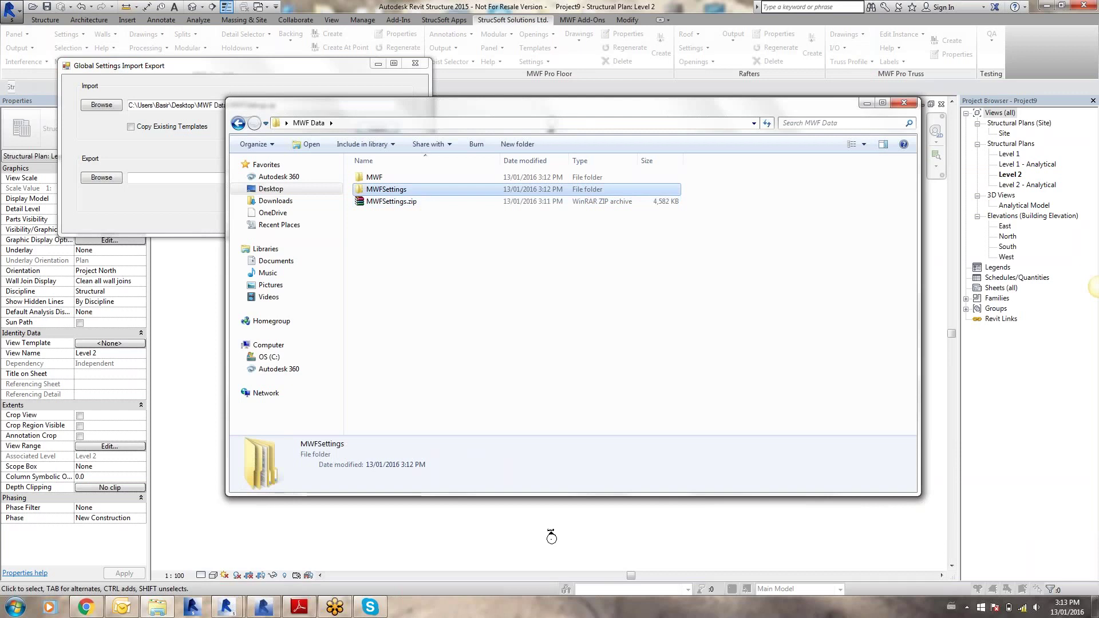
double_click(445, 177)
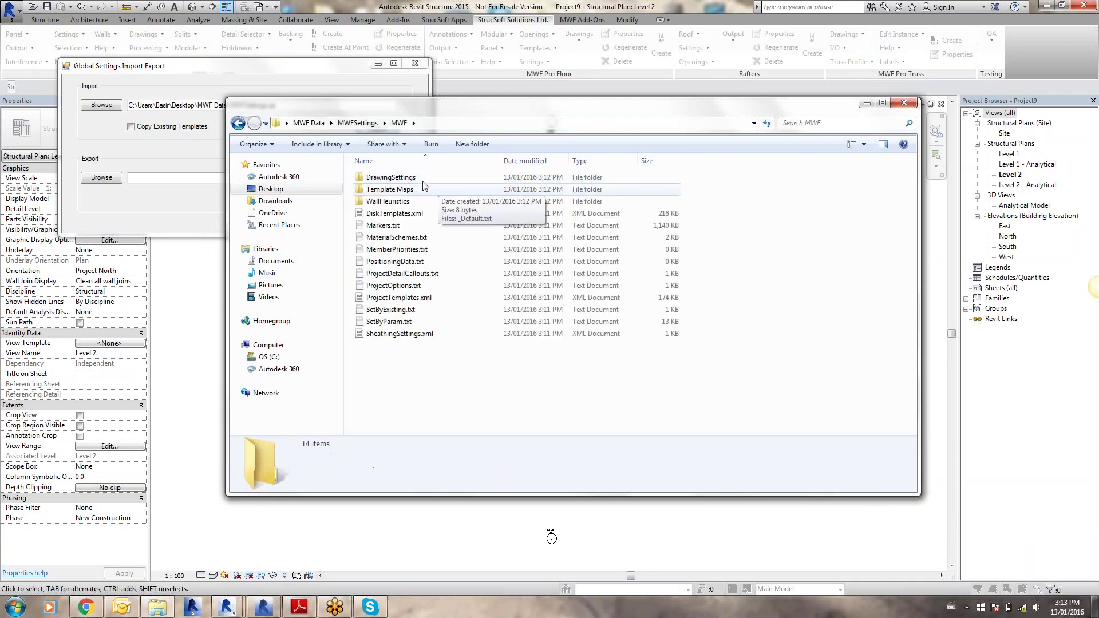
left_click(442, 181)
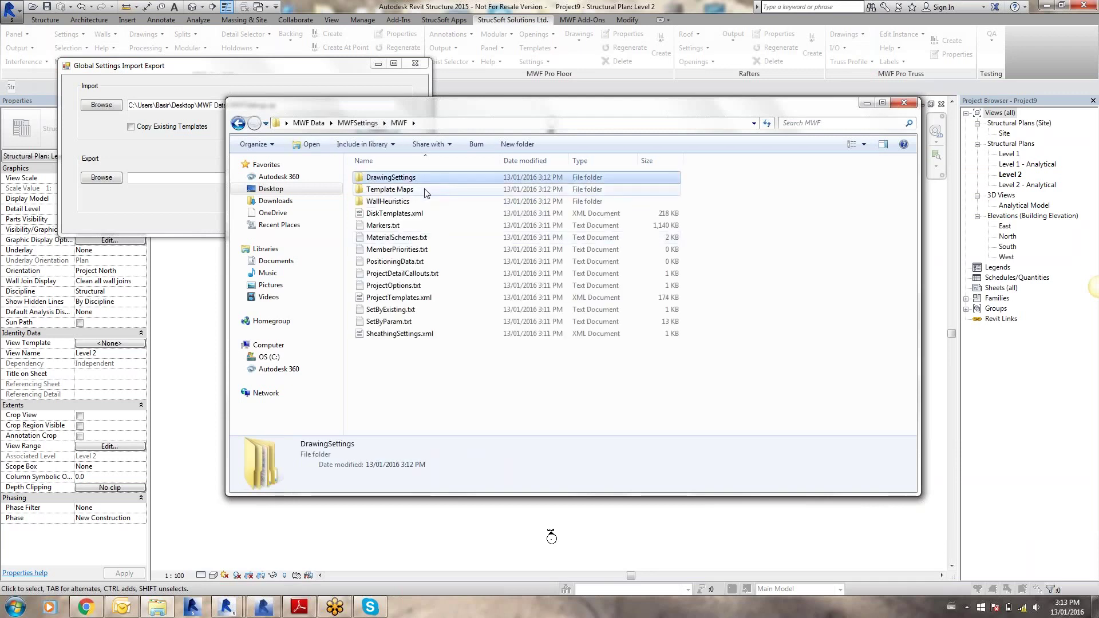
left_click(421, 191)
left_click(424, 202)
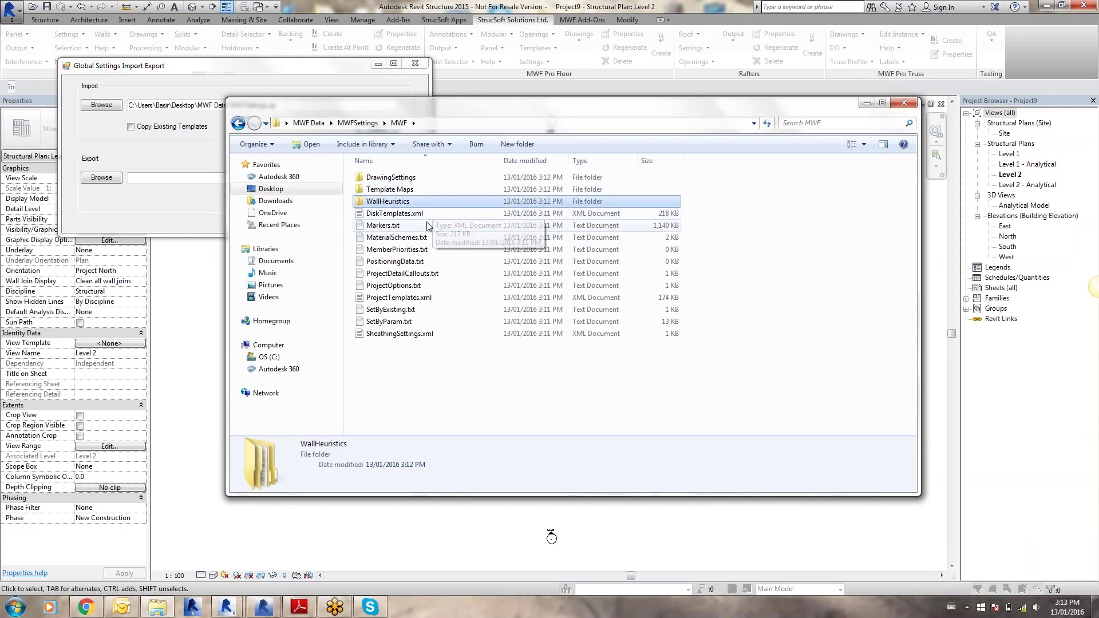
left_click(425, 226)
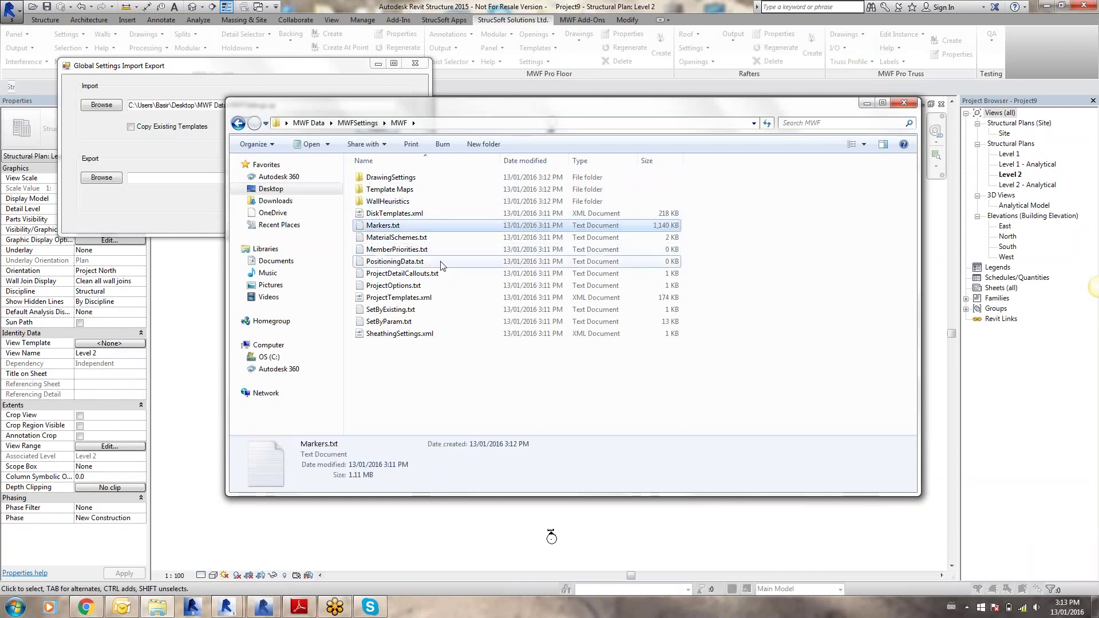
left_click(438, 261)
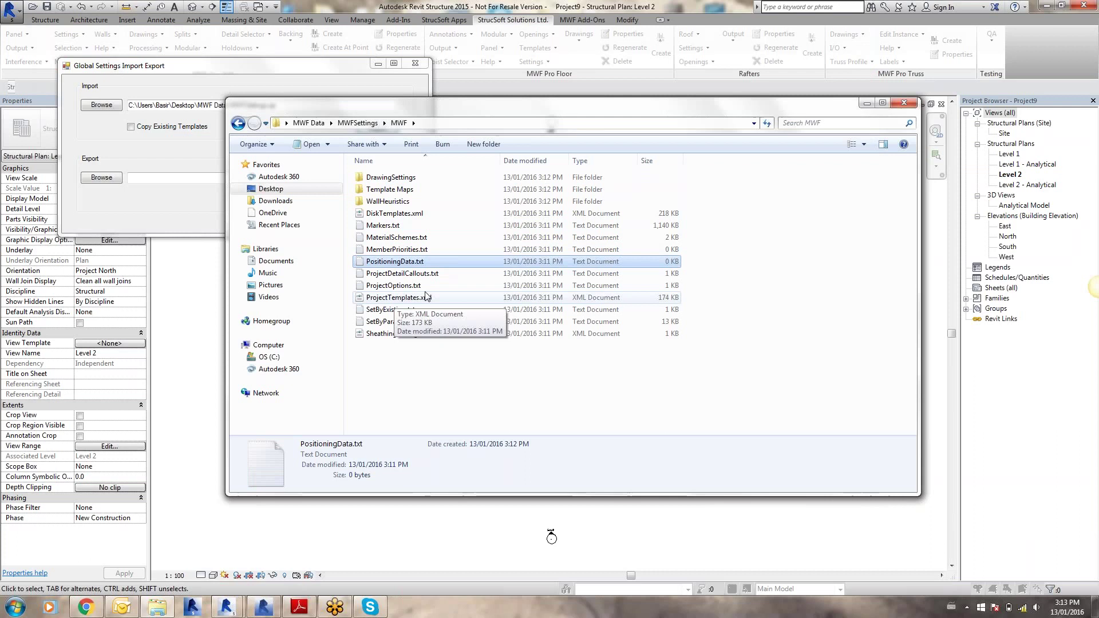
left_click(441, 287)
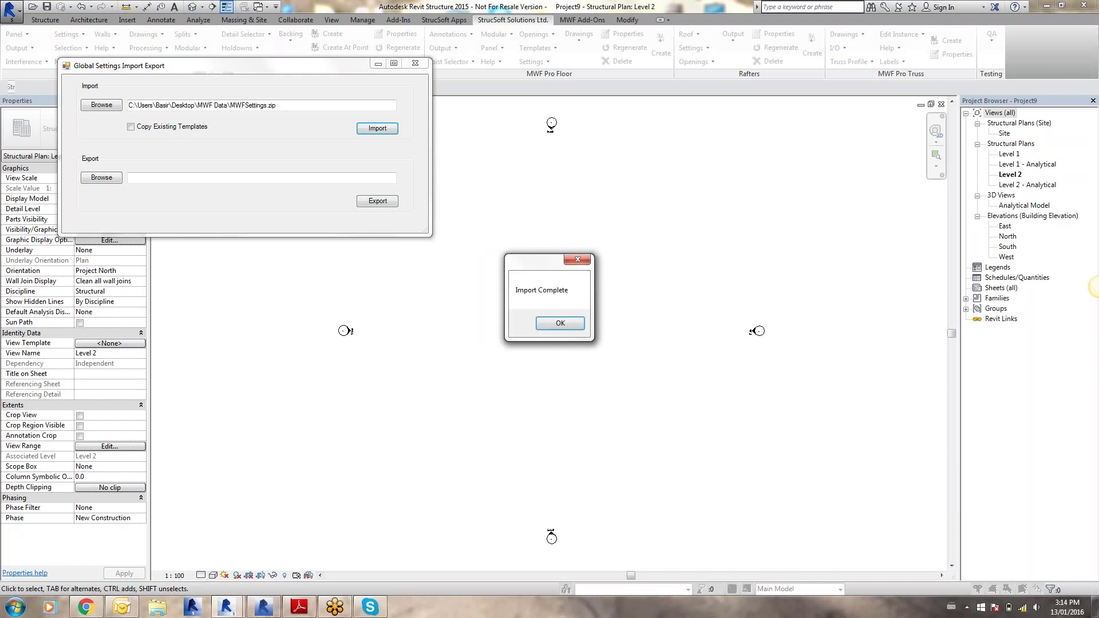
Dismiss the import dialogs and open Marker Types, now listing Assembly, Framing, Join, Opening, Split
left_click(548, 324)
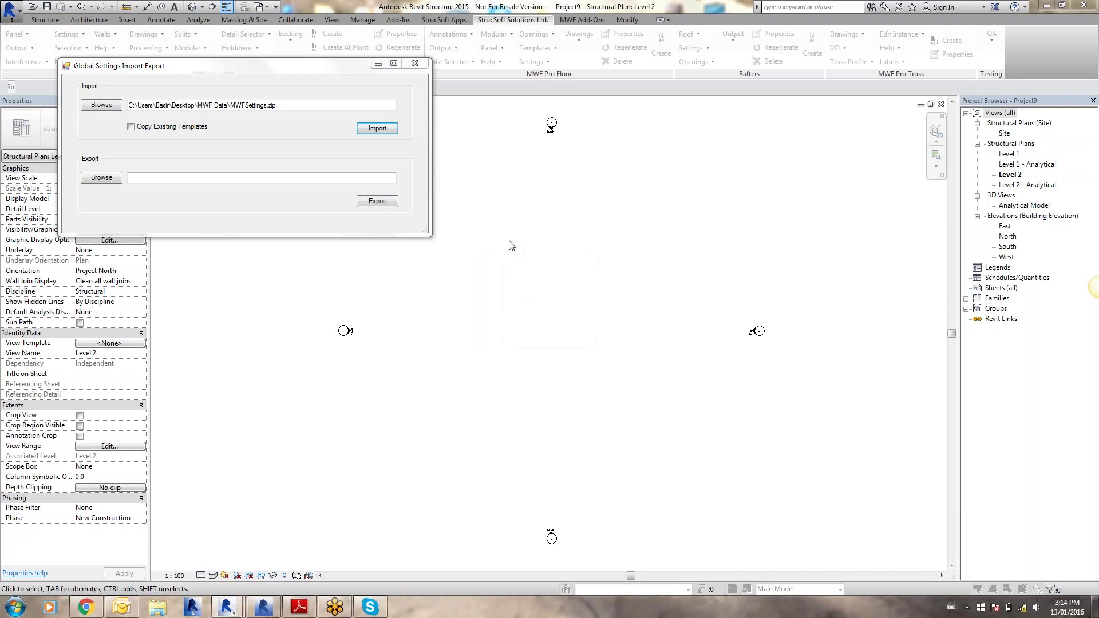
left_click(415, 65)
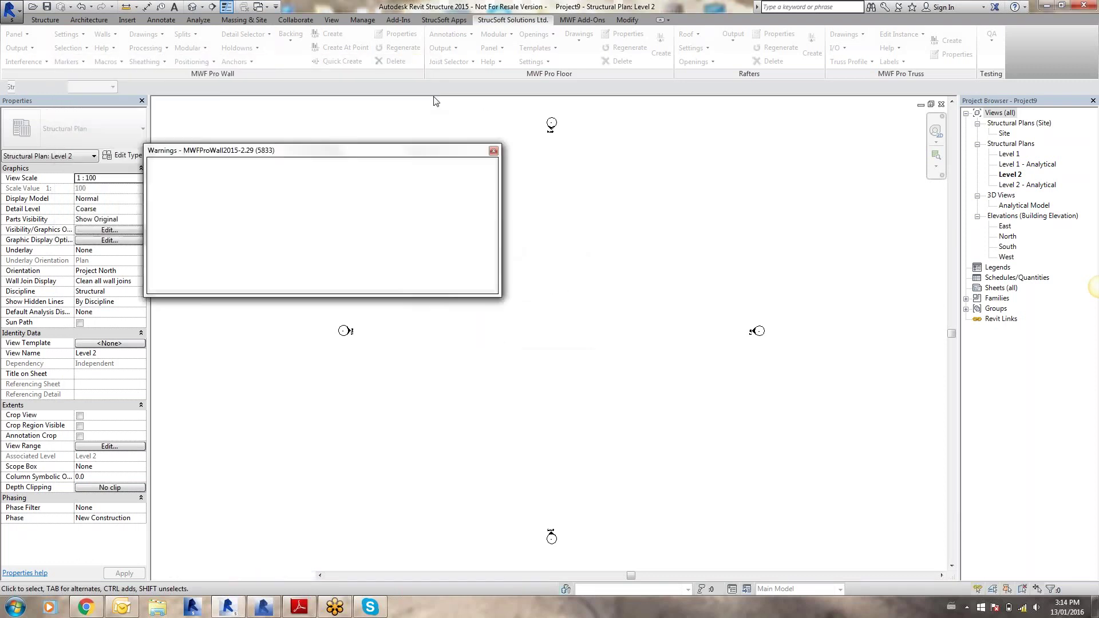
left_click(499, 161)
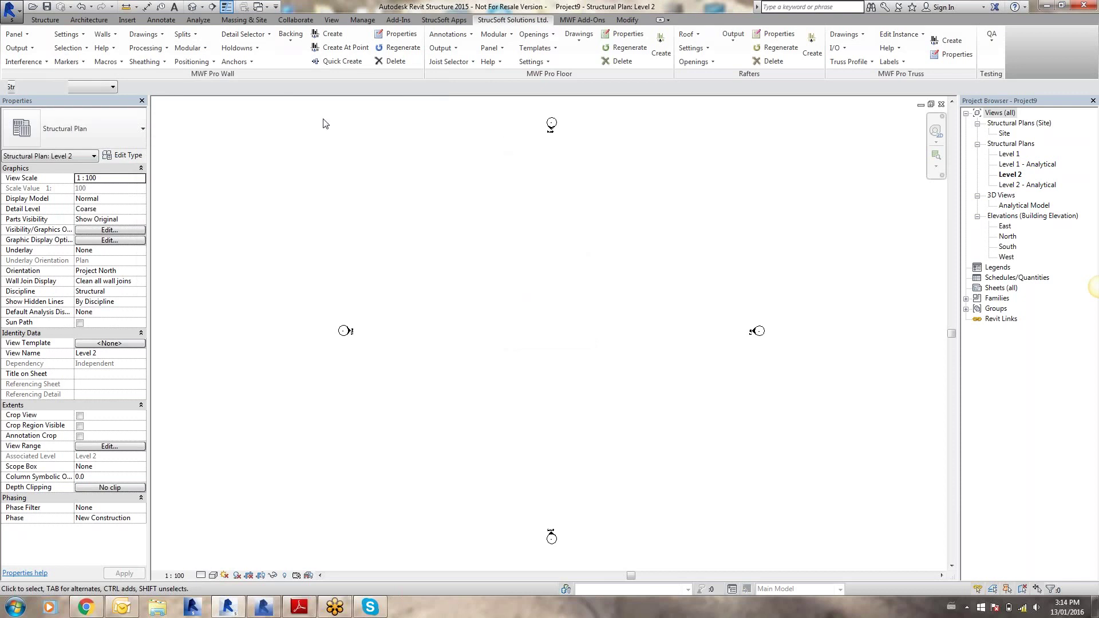
left_click(73, 63)
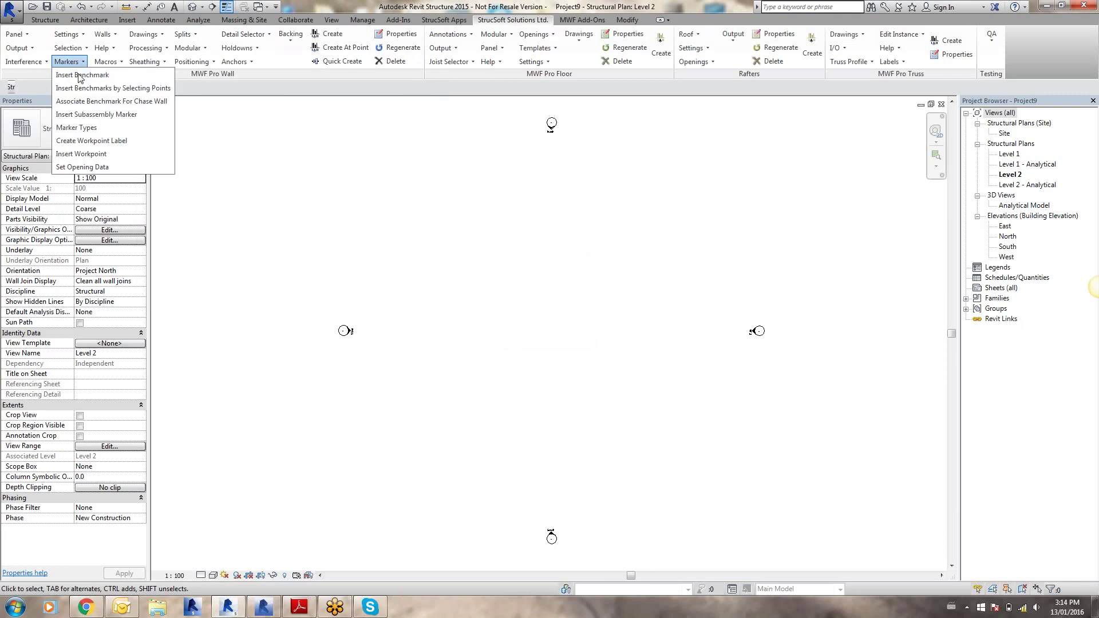
left_click(94, 126)
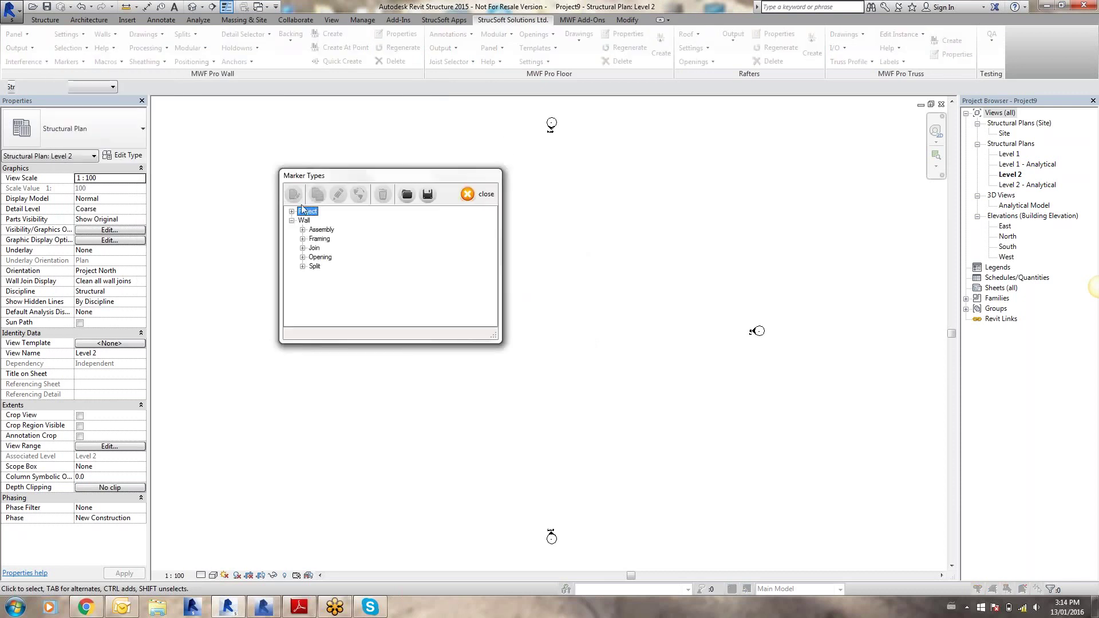